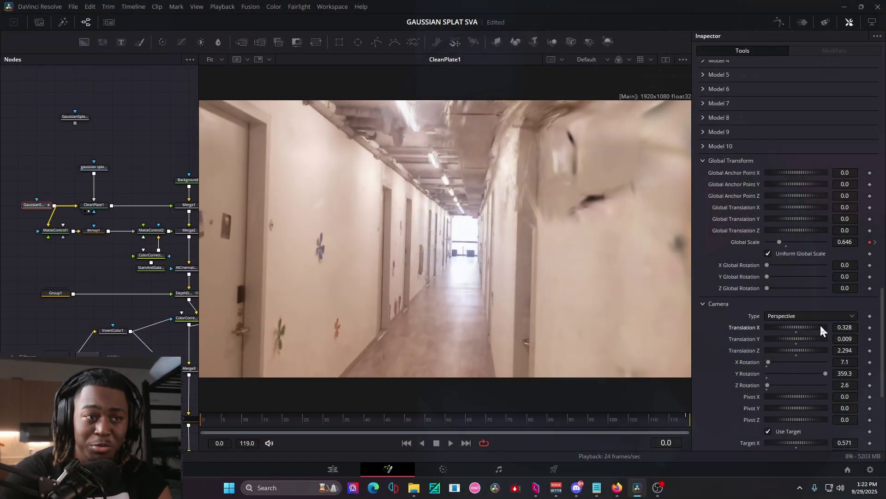
pyautogui.moveTo(821, 326); pyautogui.dragTo(767, 326)
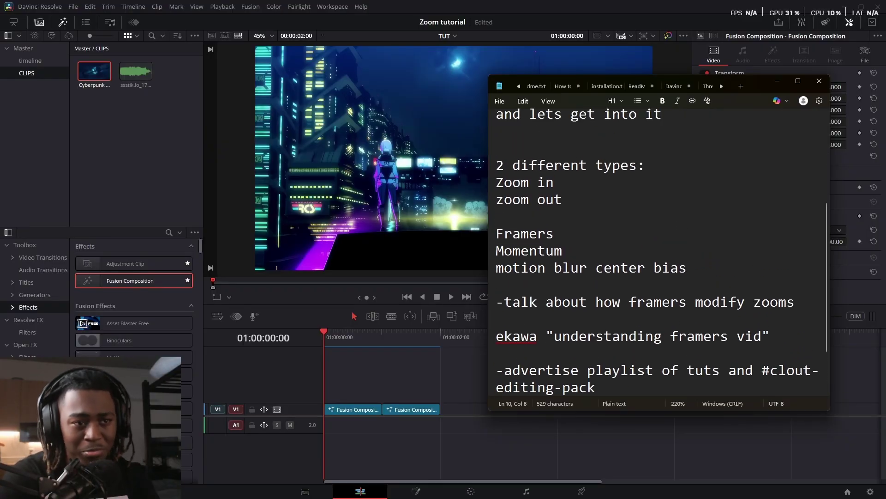
pyautogui.click(370, 359)
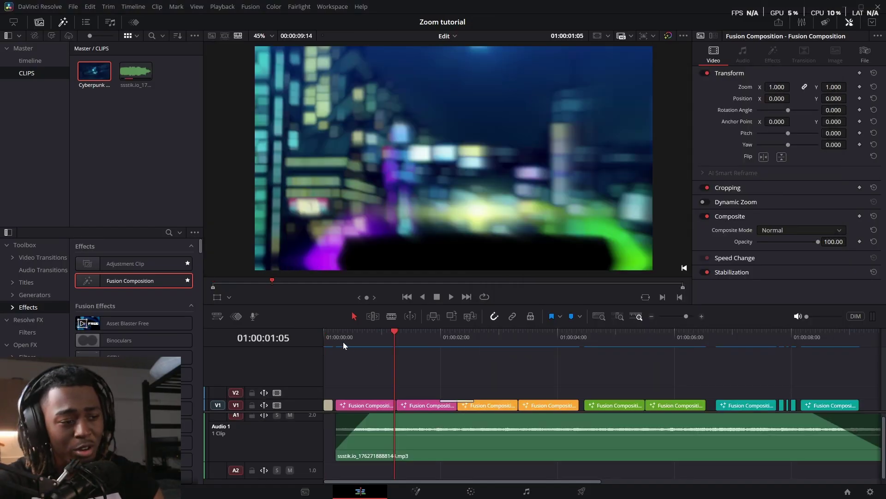
# Play the Edit timeline from its beginning to preview the finished zoom transitions.
pyautogui.click(337, 341)
pyautogui.press('space')
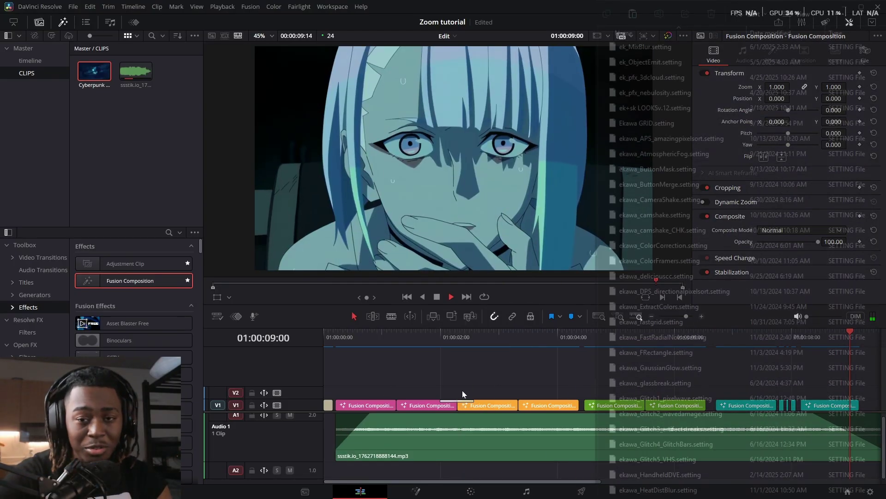
pyautogui.press('space')
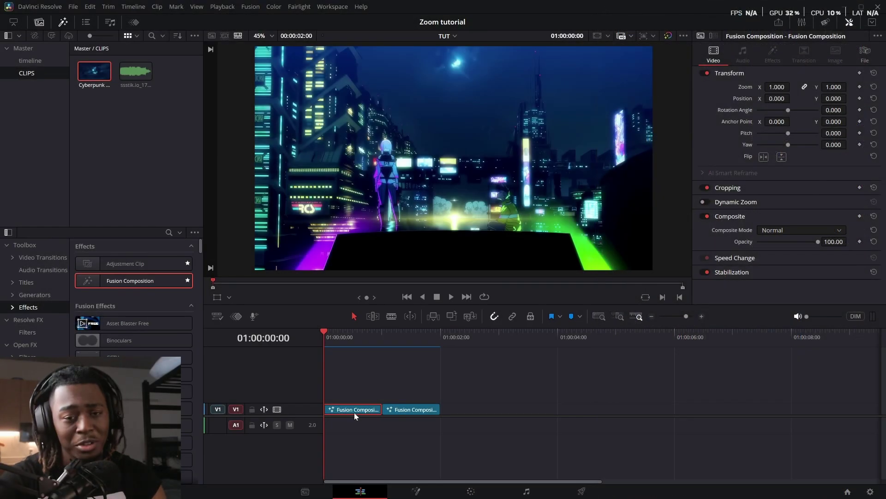
# Review the first clip's Fusion composition, and play the TUT timeline to check both clips without zooms.
pyautogui.hotkey('shift', '5')
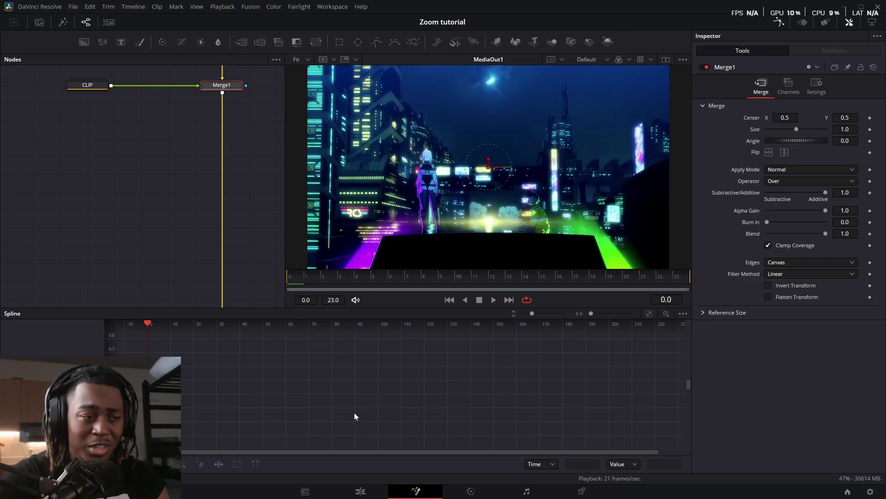
pyautogui.press('space')
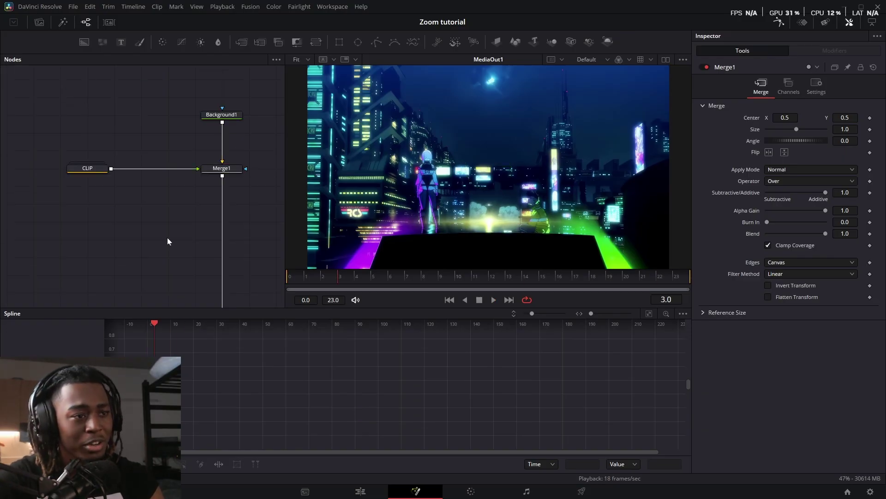
pyautogui.hotkey('shift', '4')
pyautogui.press('space')
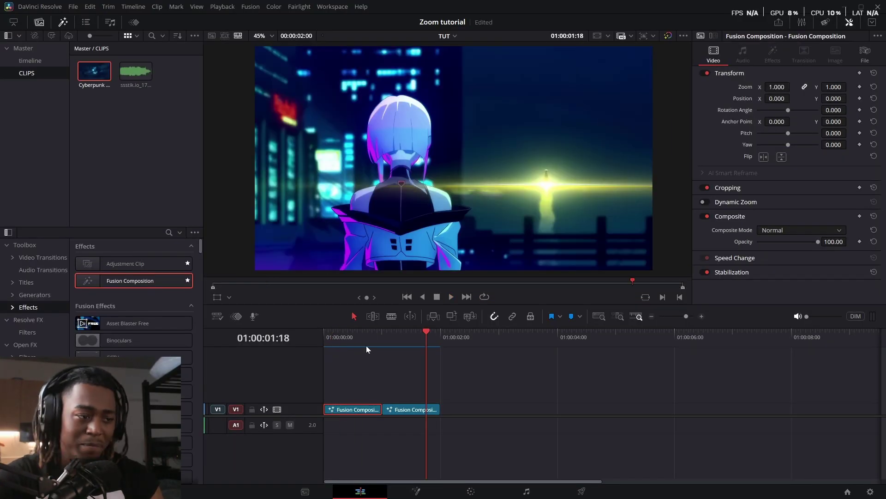
pyautogui.click(367, 347)
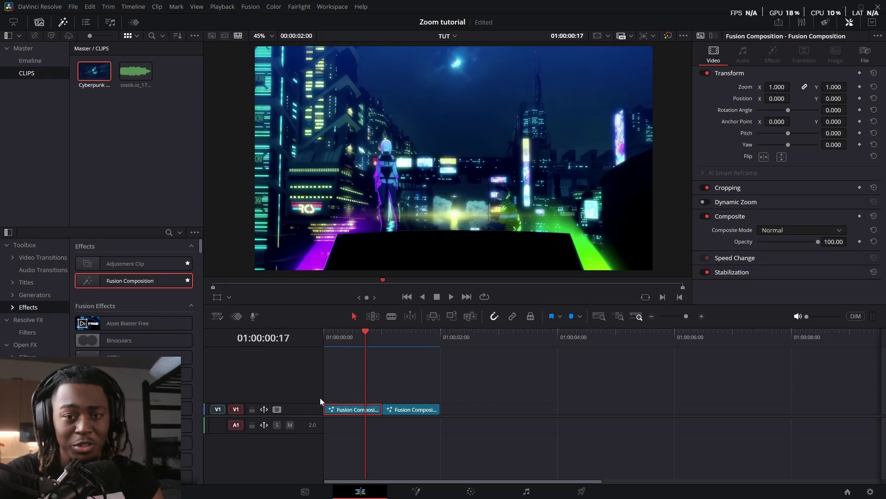
# Add a Transform node after Merge1 in the first clip's Fusion composition and keyframe its Size at frame 23.
pyautogui.hotkey('shift', '5')
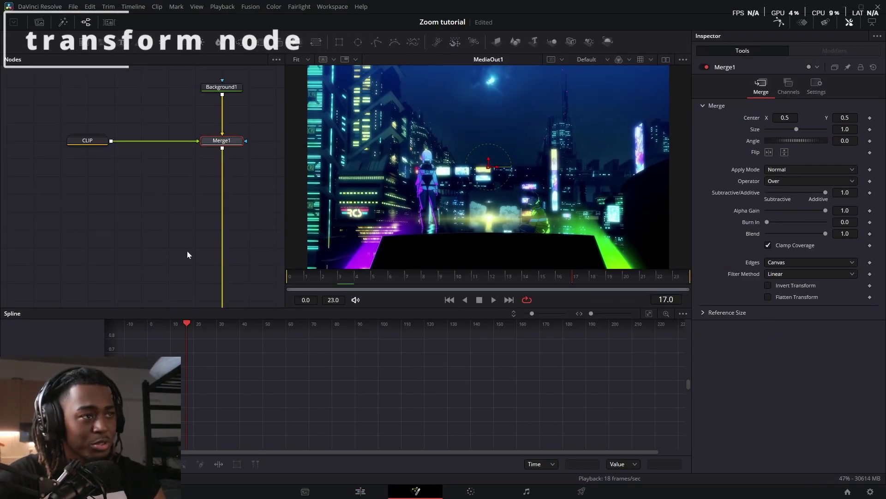
pyautogui.moveTo(310, 45); pyautogui.dragTo(223, 196)
pyautogui.moveTo(575, 276); pyautogui.dragTo(677, 276)
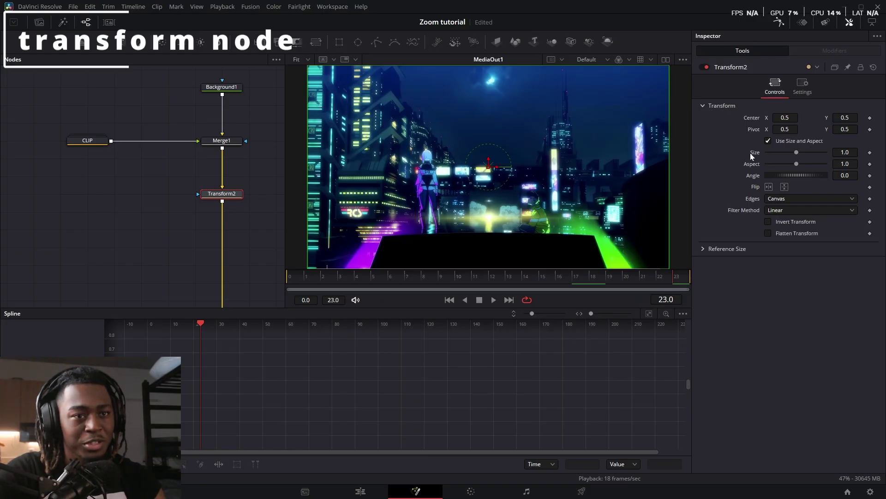
pyautogui.click(870, 153)
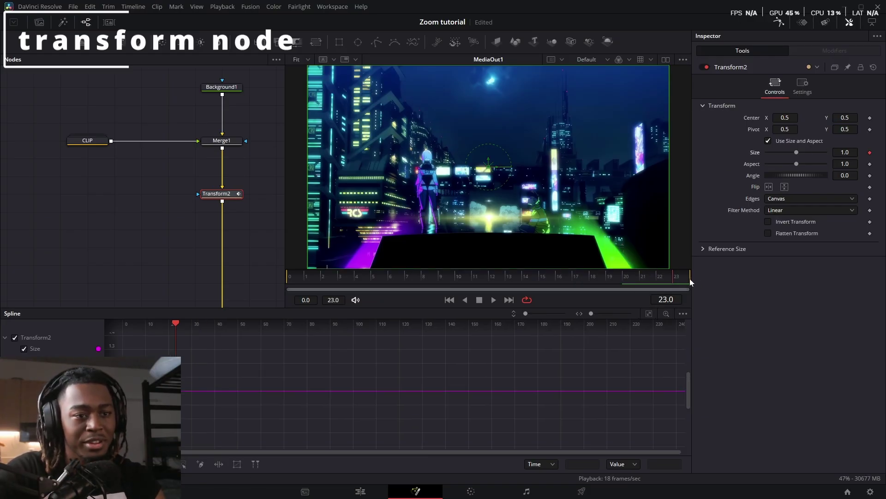
# Keyframe the Transform's Size at 1.0 on frame 18 and raise it to 1.147 on frame 23.
pyautogui.moveTo(647, 279); pyautogui.dragTo(584, 285)
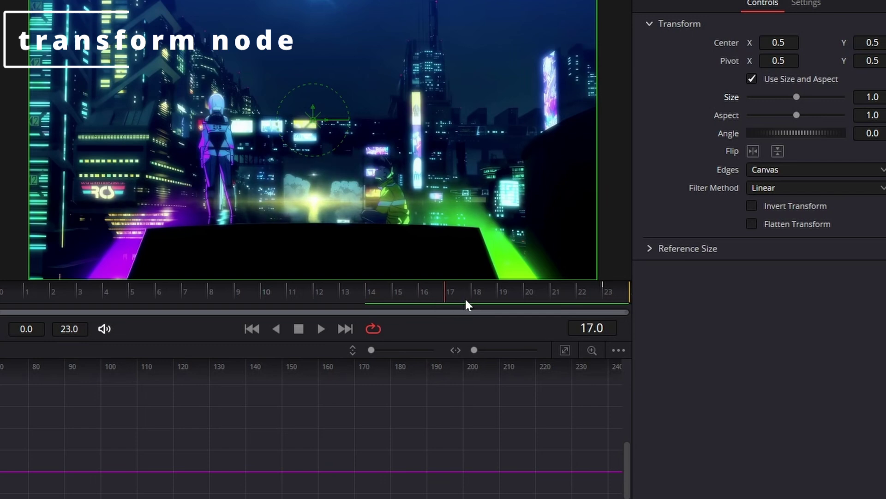
pyautogui.moveTo(463, 300); pyautogui.dragTo(622, 283)
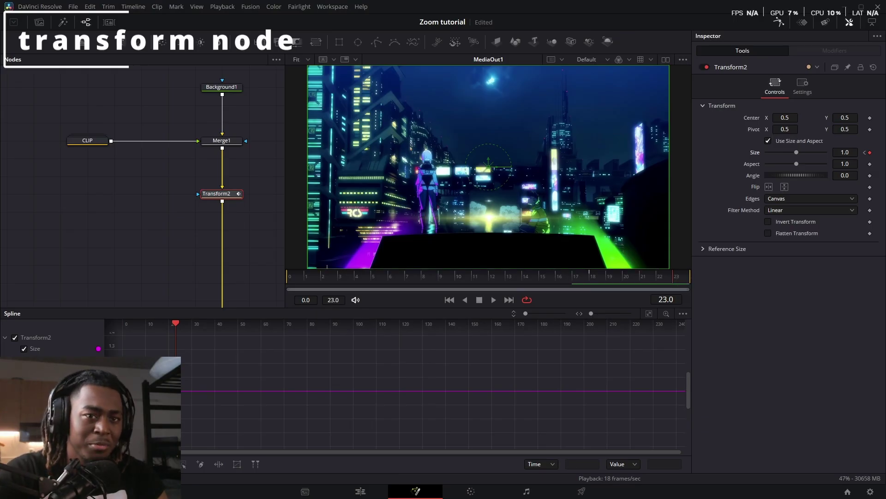
pyautogui.moveTo(845, 153)
pyautogui.mouseDown()
pyautogui.moveTo(883, 152)
pyautogui.moveTo(834, 152)
pyautogui.mouseUp()
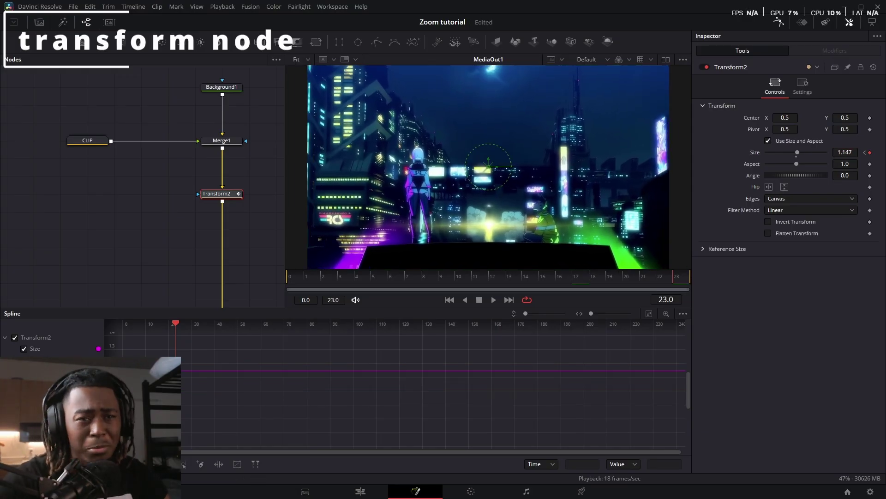
# Set the Transform's Pivot X to 0.294 and its Size at frame 23 to 1.168.
pyautogui.moveTo(786, 129); pyautogui.dragTo(748, 129)
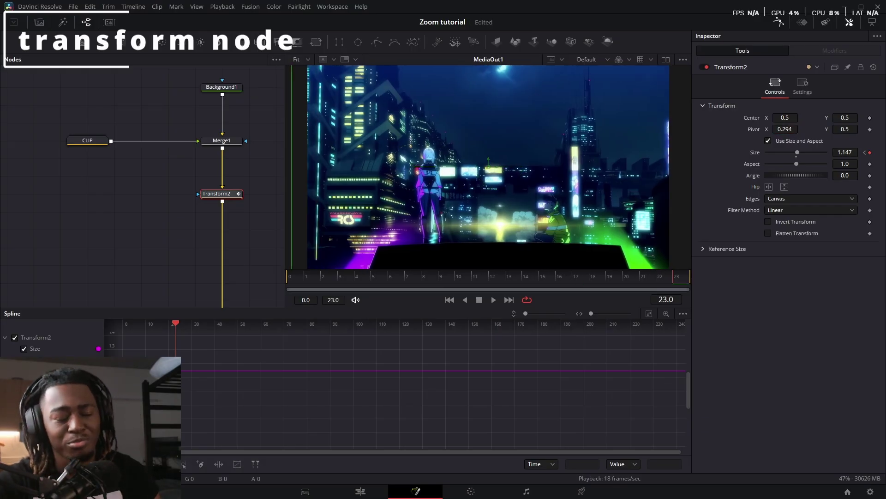
pyautogui.moveTo(846, 153); pyautogui.dragTo(882, 152)
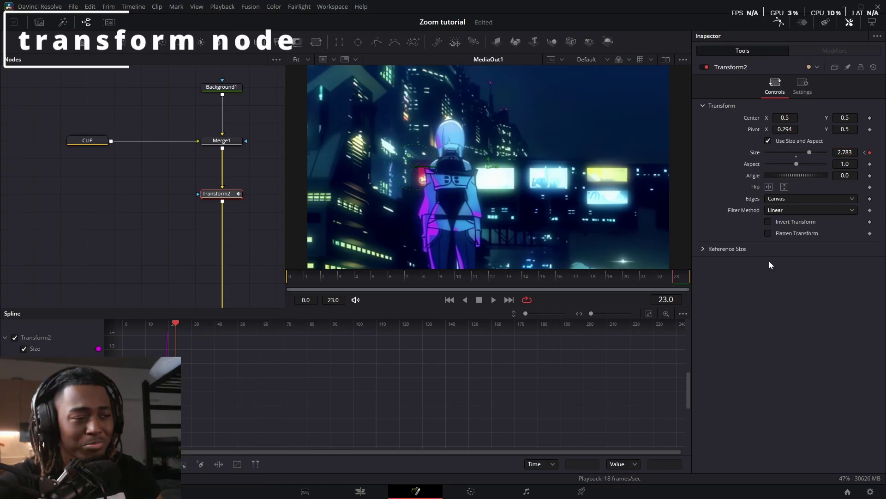
pyautogui.hotkey('ctrl', 'z')
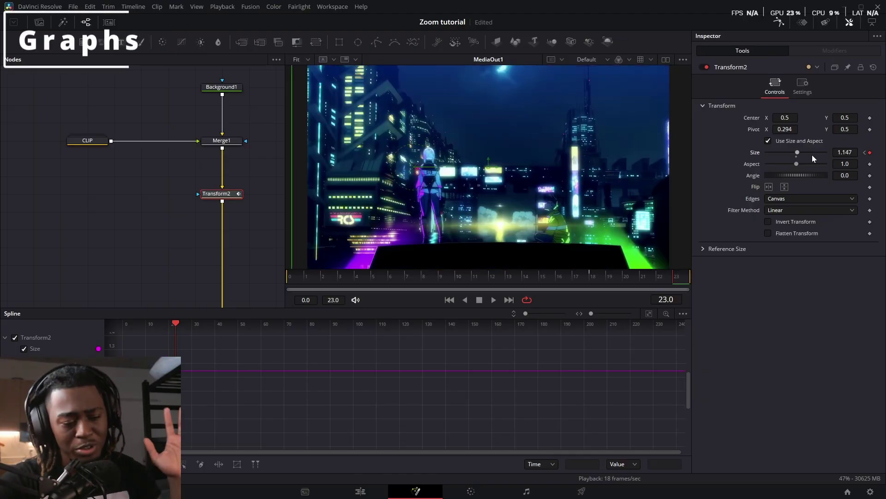
pyautogui.moveTo(845, 152); pyautogui.dragTo(855, 153)
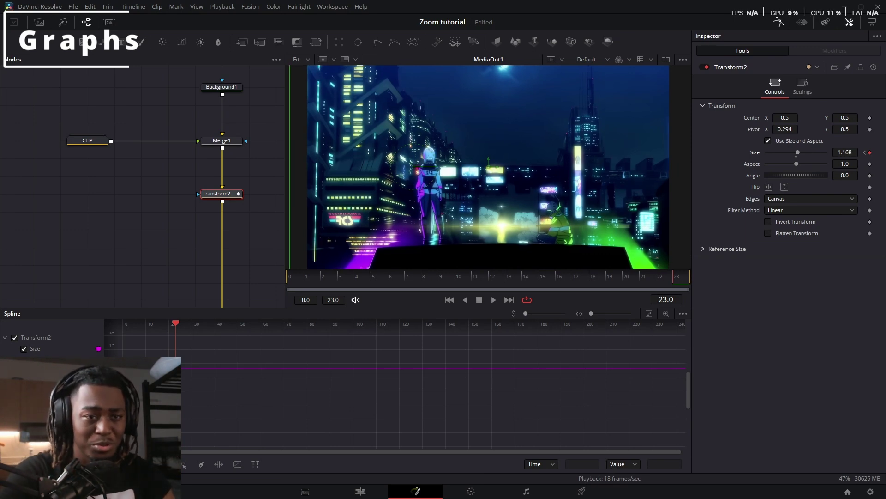
# Fit the Size curve in an enlarged spline view and pull the frame 23 keyframe's handle straight down for a steep finish.
pyautogui.click(649, 313)
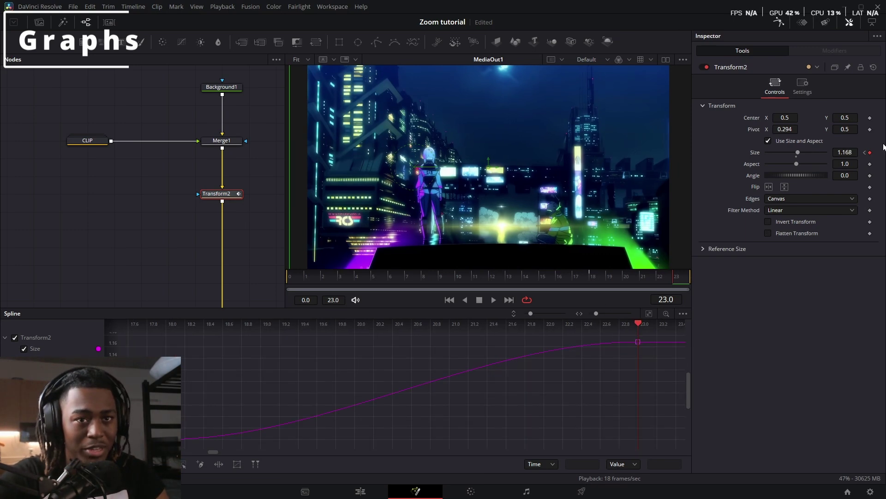
pyautogui.hotkey('ctrl', 'a')
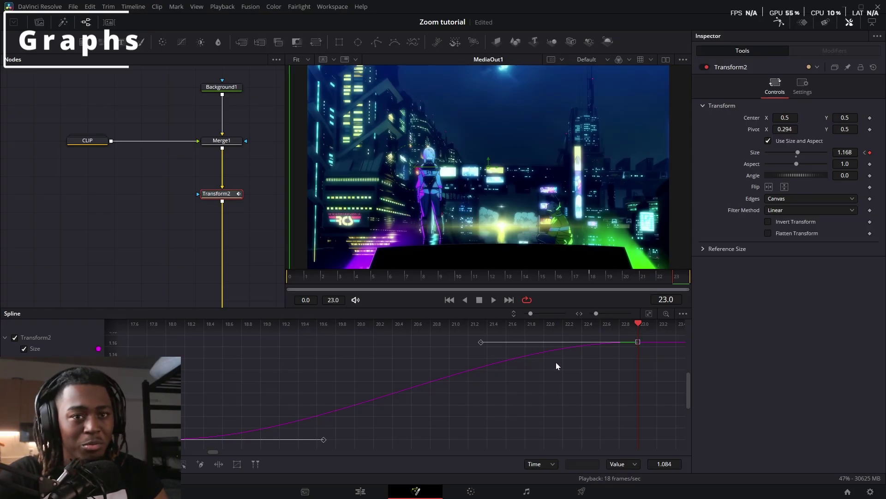
pyautogui.click(774, 25)
pyautogui.click(774, 25)
pyautogui.click(774, 25)
pyautogui.click(774, 25)
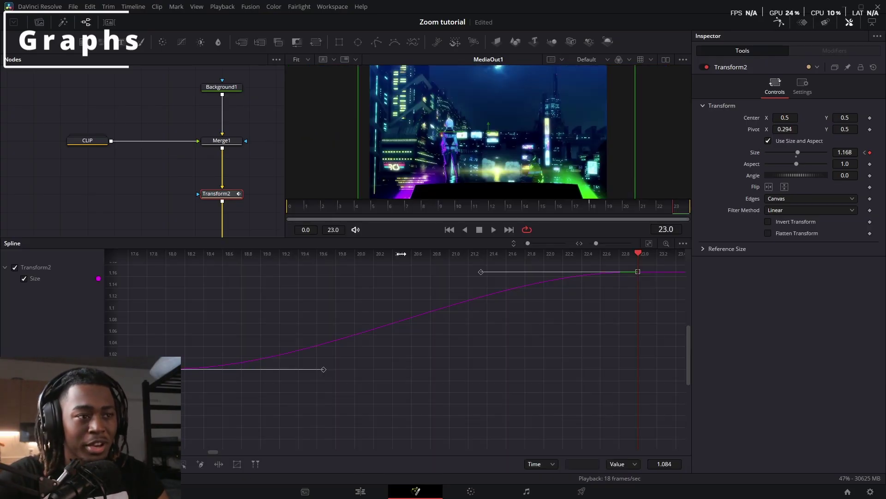
pyautogui.moveTo(481, 272); pyautogui.dragTo(635, 440)
pyautogui.moveTo(134, 354); pyautogui.dragTo(599, 401)
pyautogui.click(167, 370)
pyautogui.click(453, 376)
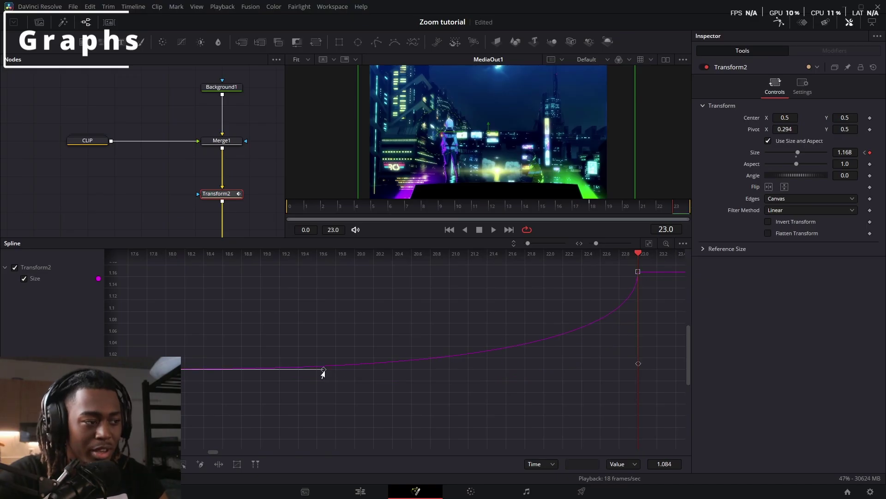
# Extend the frame 18 keyframe's handle horizontally almost to frame 23 so the zoom-in accelerates sharply at the end.
pyautogui.moveTo(323, 372); pyautogui.dragTo(603, 380)
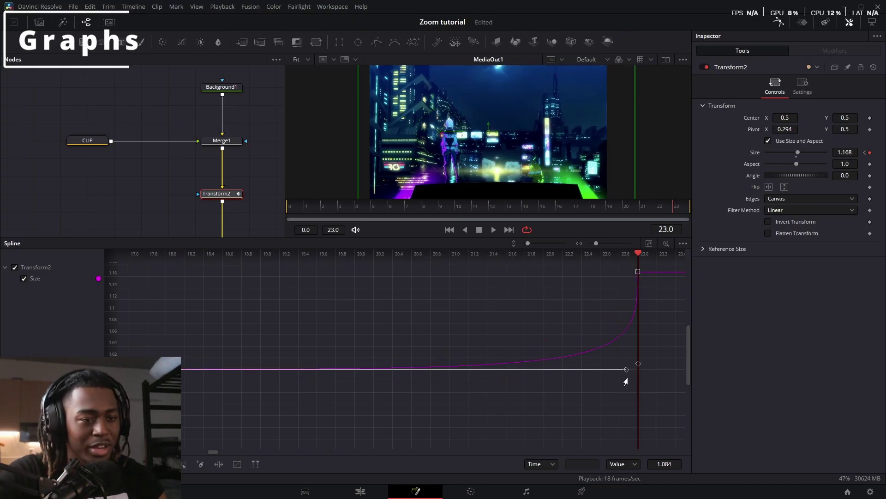
pyautogui.click(638, 364)
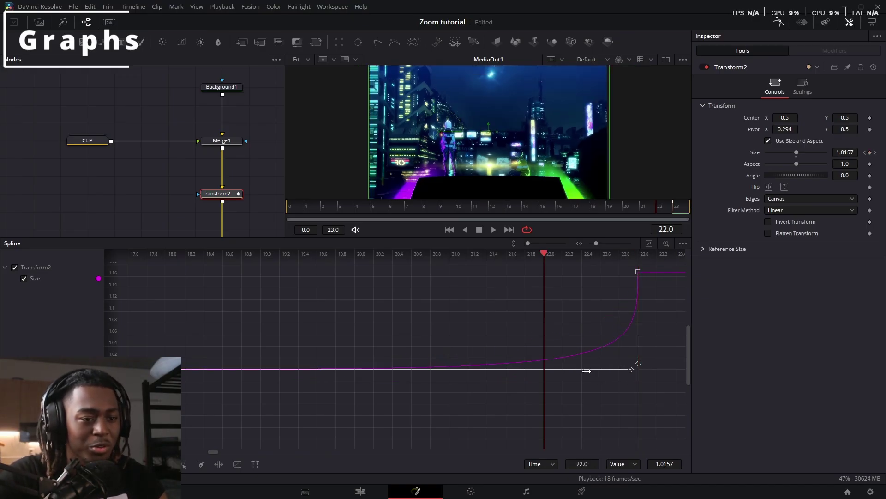
pyautogui.scroll(2, 639, 364)
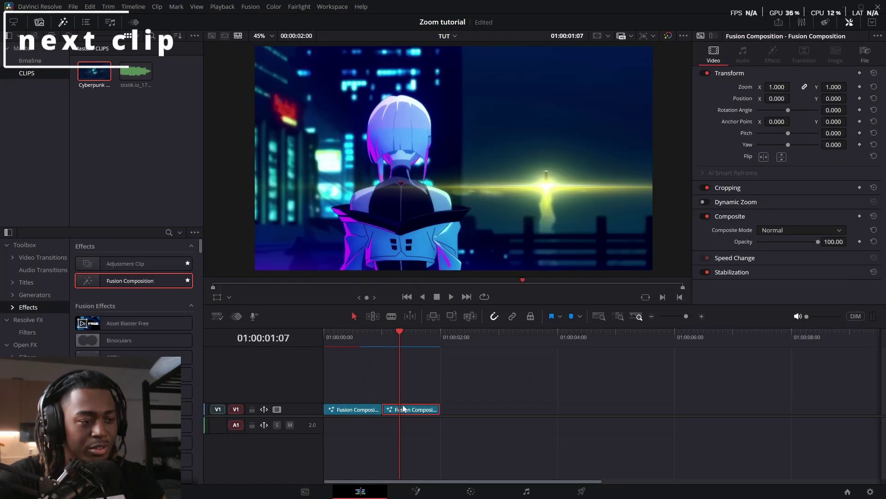
# Open the second clip's Fusion composition and insert a Transform node between Merge1 and MediaOut1.
pyautogui.click(416, 491)
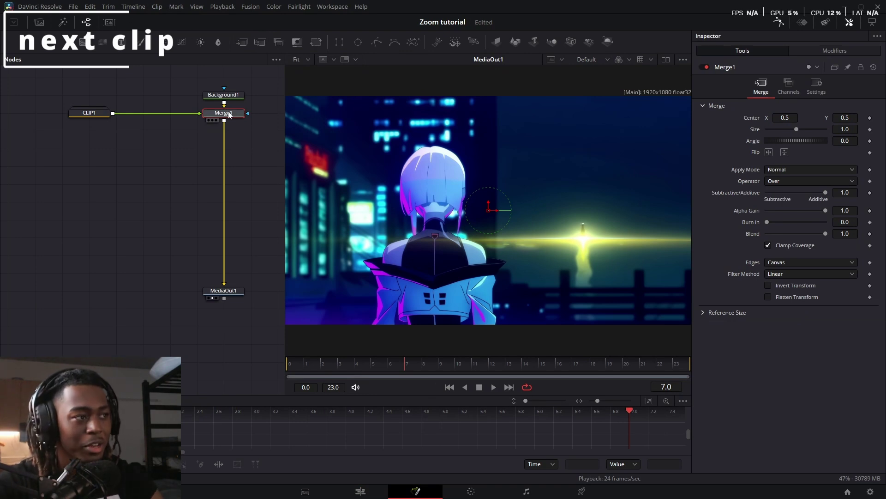
pyautogui.press('t')
pyautogui.click(289, 364)
pyautogui.moveTo(228, 130); pyautogui.dragTo(232, 143)
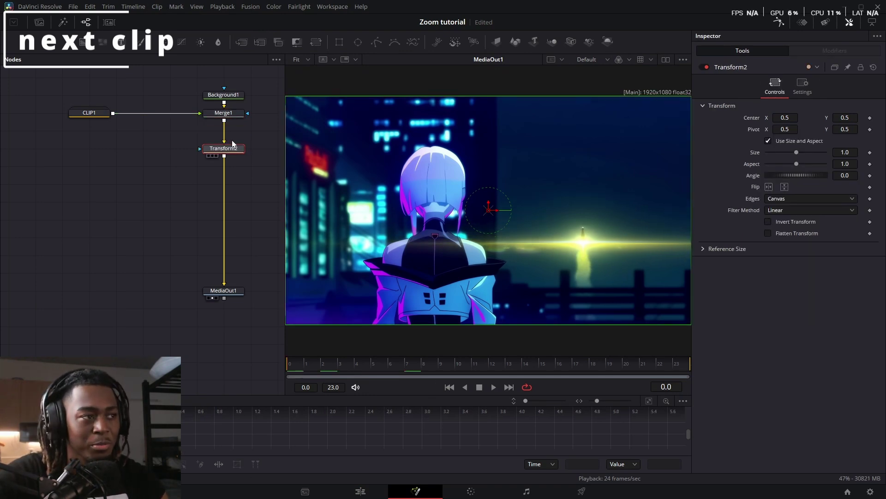
# Set the Transform's Edges to Mirror and keyframe its Size from 0.969 at frame 0 to 1.0 at frame 15.
pyautogui.moveTo(845, 152); pyautogui.dragTo(833, 153)
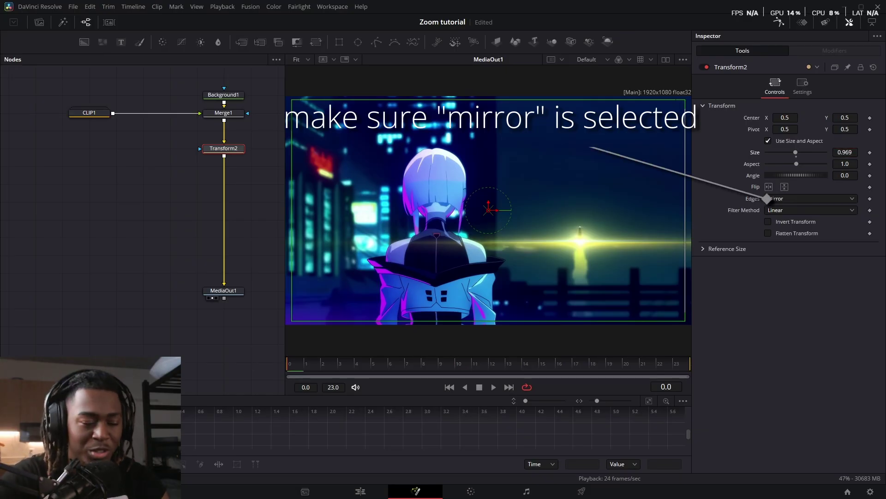
pyautogui.click(870, 152)
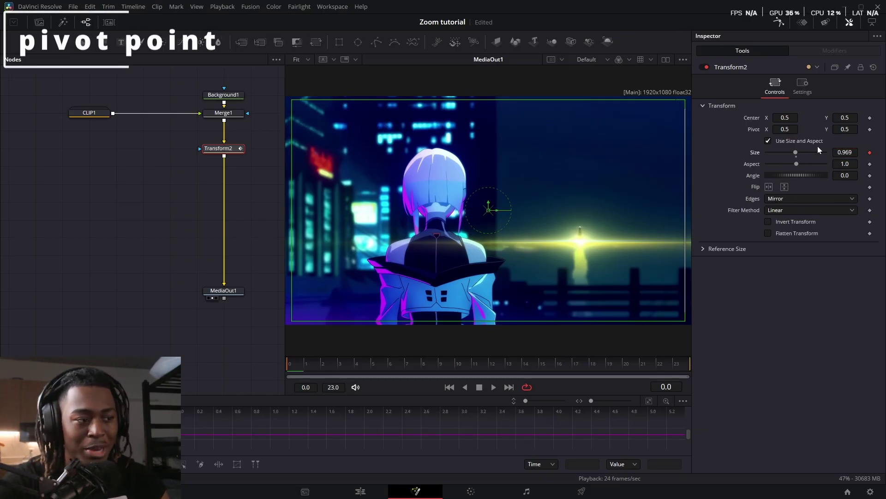
pyautogui.moveTo(575, 366); pyautogui.dragTo(563, 361)
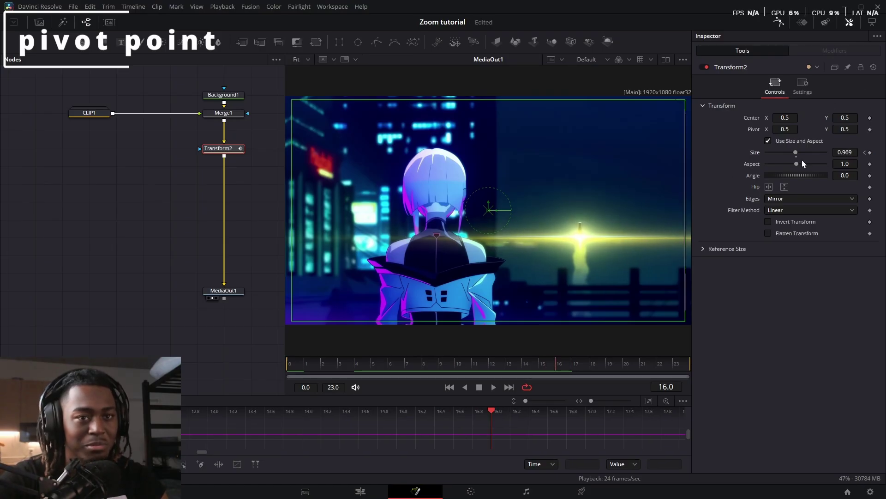
pyautogui.click(545, 356)
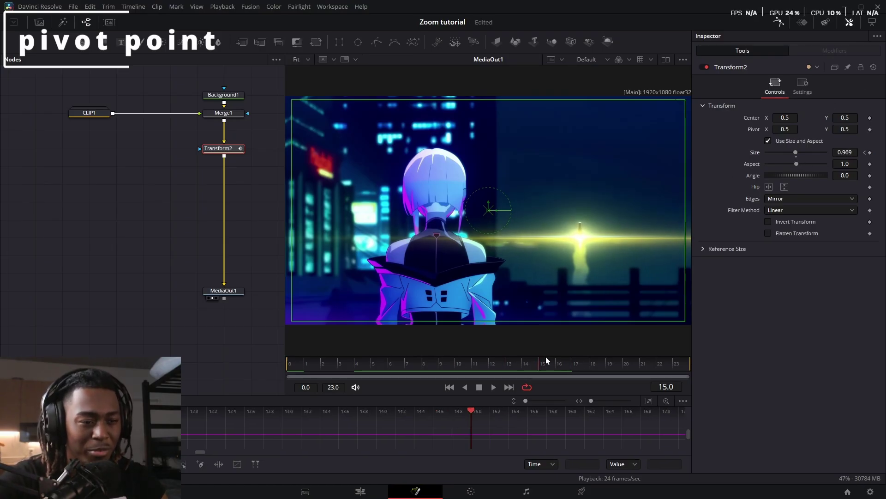
pyautogui.click(797, 157)
# Shape the Size spline for a fast start, raising the frame 0 handle vertically and extending the frame 15 handle back to about frame 2.
pyautogui.moveTo(551, 396); pyautogui.dragTo(551, 285)
pyautogui.moveTo(406, 432); pyautogui.dragTo(319, 369)
pyautogui.click(361, 398)
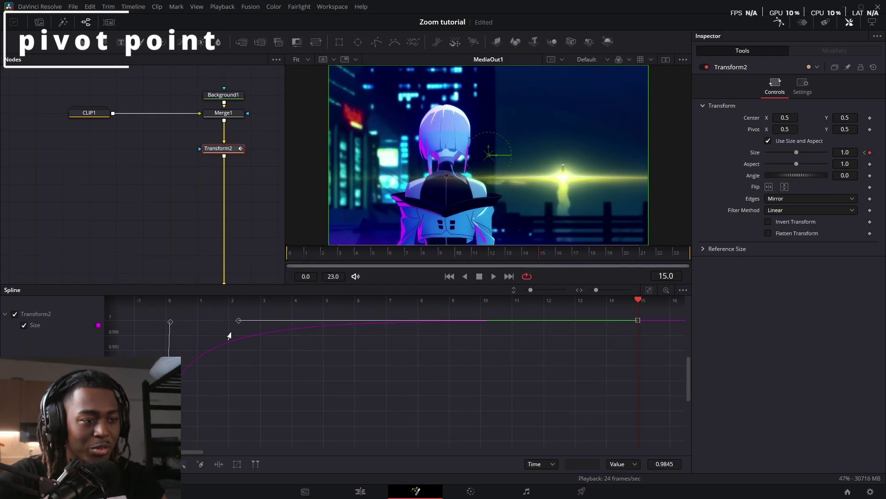
# Play the TUT timeline across the cut to check the zoom, and reopen the first clip's composition at frame 20.
pyautogui.click(367, 251)
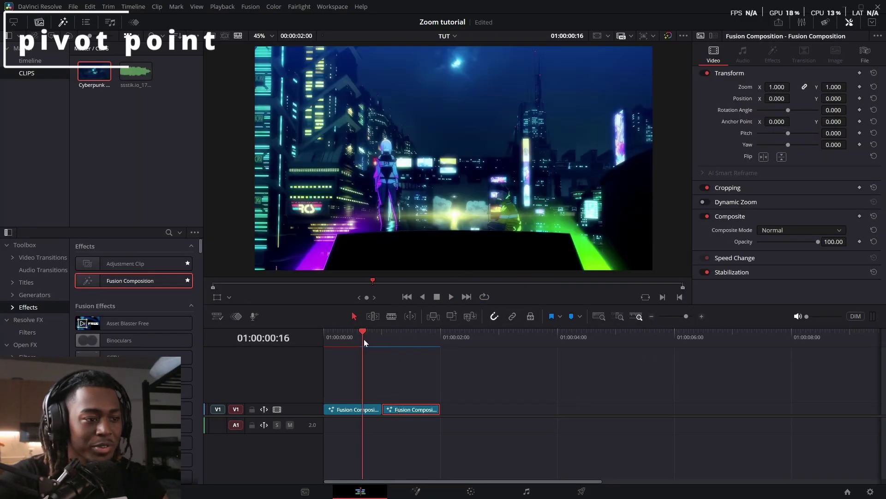
pyautogui.press('space')
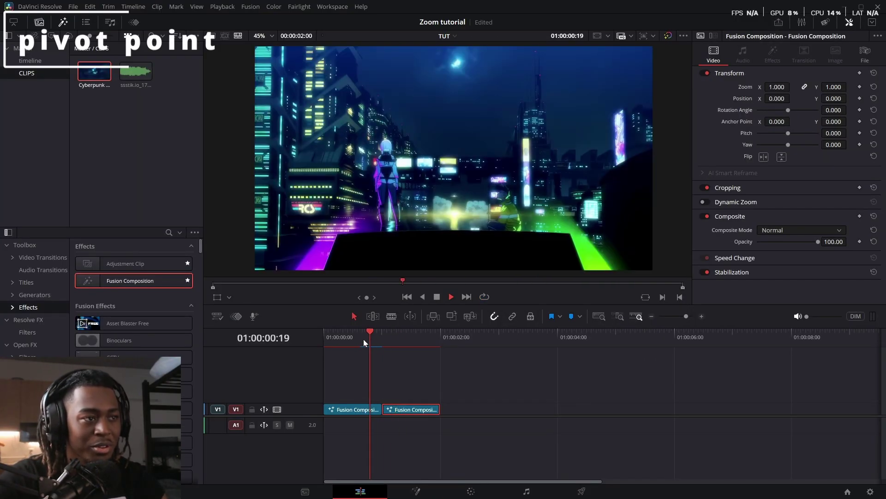
pyautogui.click(360, 407)
pyautogui.click(373, 334)
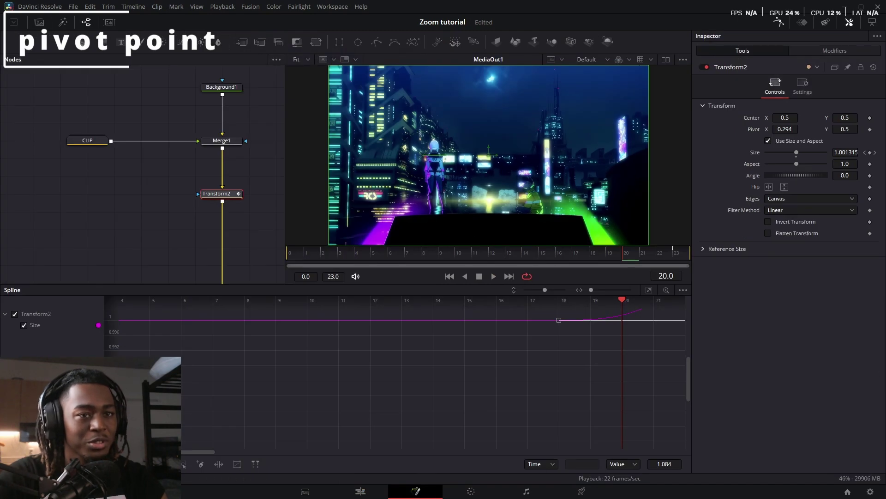
# Set the first clip's Transform Pivot X to 0.309 and replay the zoom across the cut on the TUT timeline.
pyautogui.moveTo(787, 130); pyautogui.dragTo(829, 130)
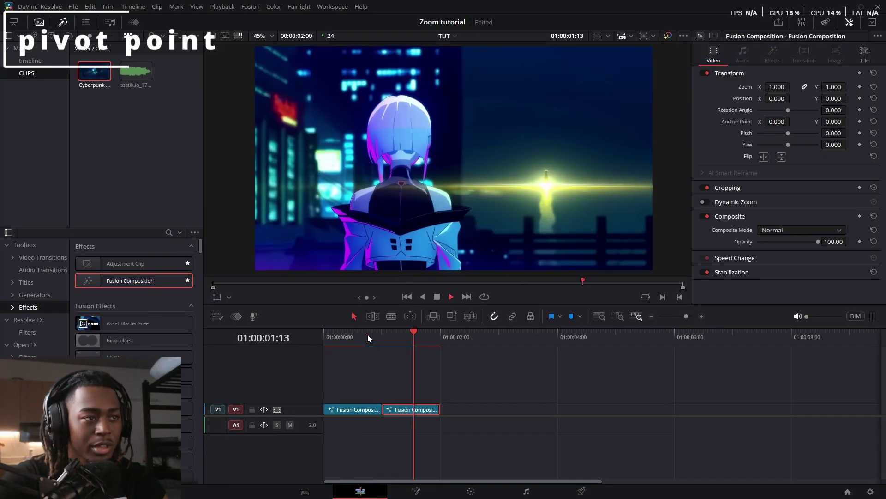
pyautogui.click(368, 334)
# Reopen the first clip's Fusion composition, enable Motion Blur on its Transform at Quality 2, and preview the blur at frame 23.
pyautogui.click(364, 406)
pyautogui.hotkey('shift', '5')
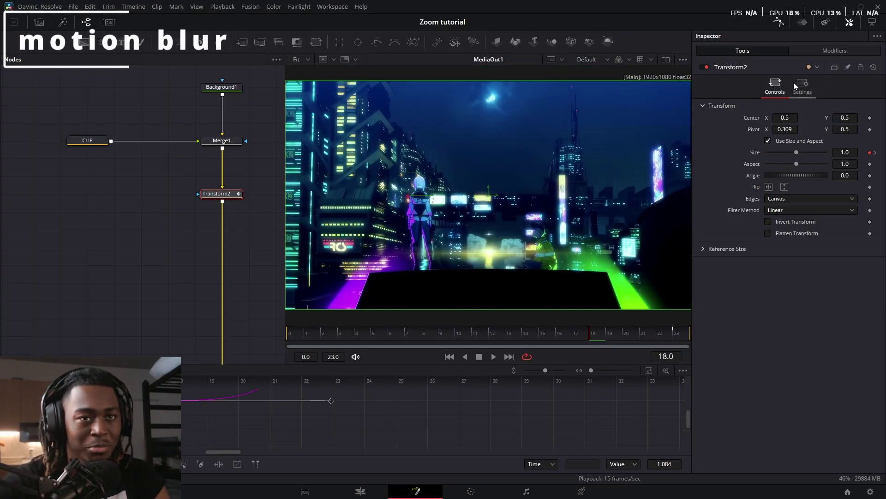
pyautogui.click(799, 86)
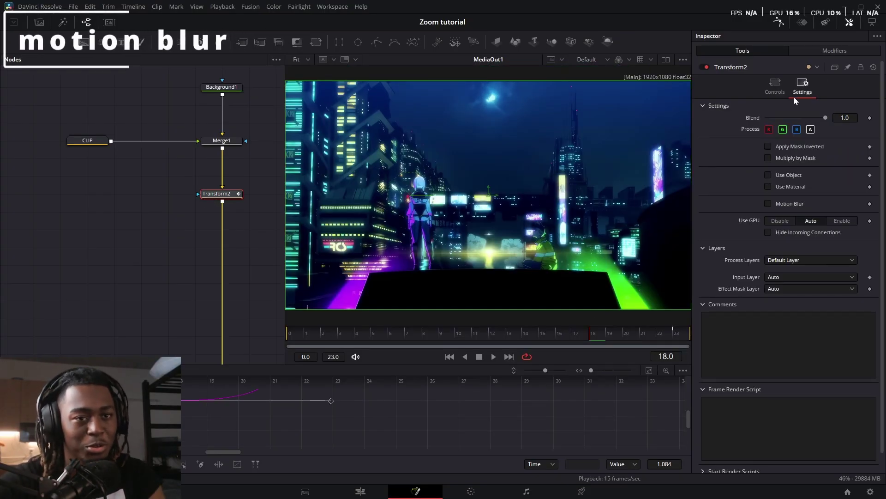
pyautogui.click(768, 204)
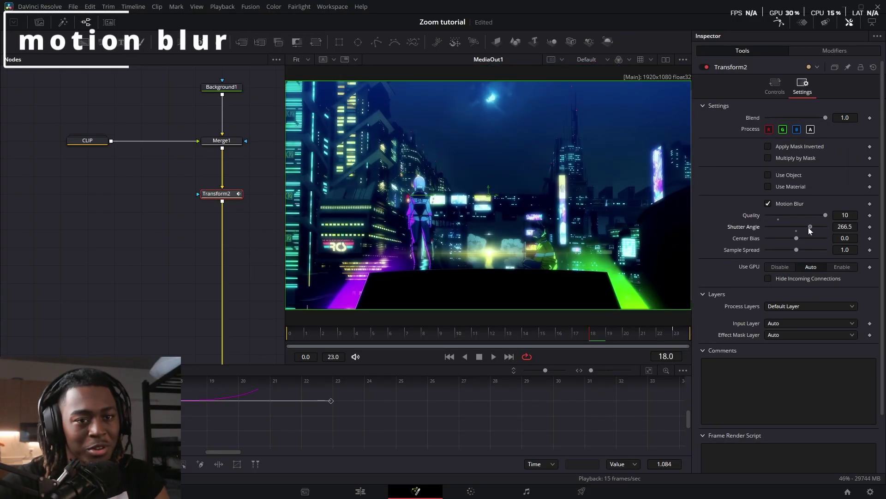
pyautogui.click(780, 220)
pyautogui.click(686, 331)
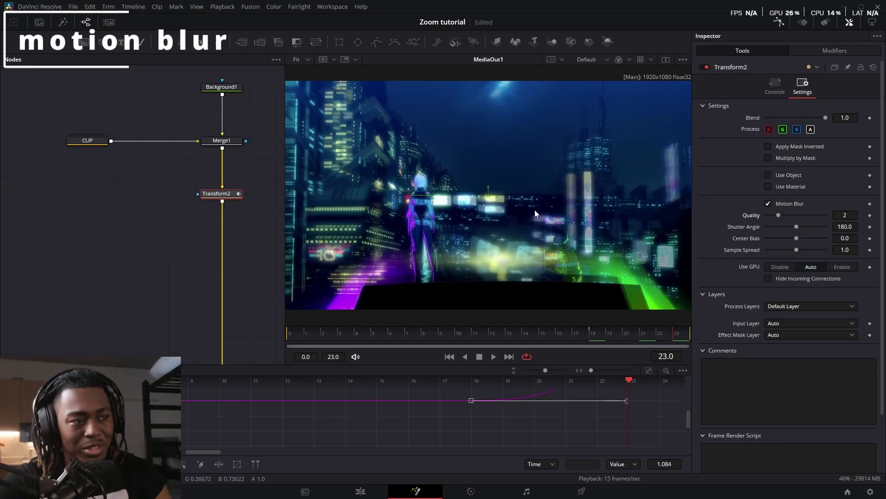
pyautogui.moveTo(486, 201); pyautogui.dragTo(657, 304)
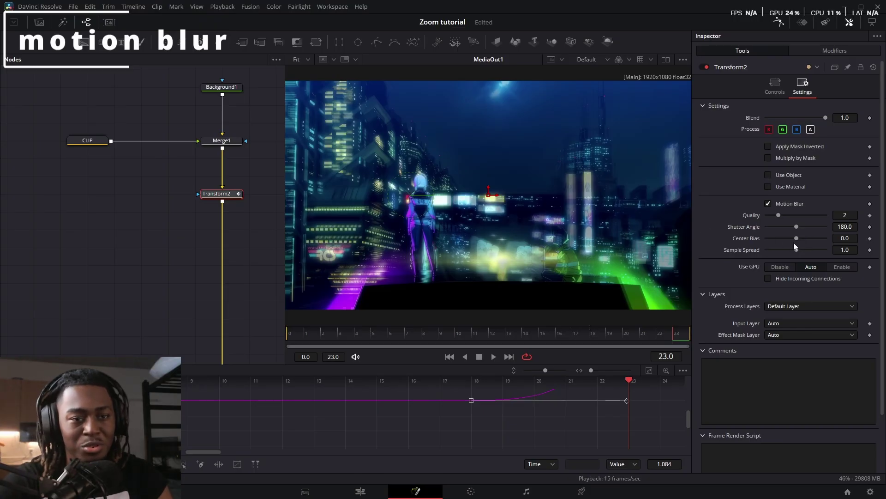
# Set the first clip's motion blur to Center Bias 1.0, Quality 9 and Shutter Angle 82.2.
pyautogui.moveTo(795, 240); pyautogui.dragTo(826, 238)
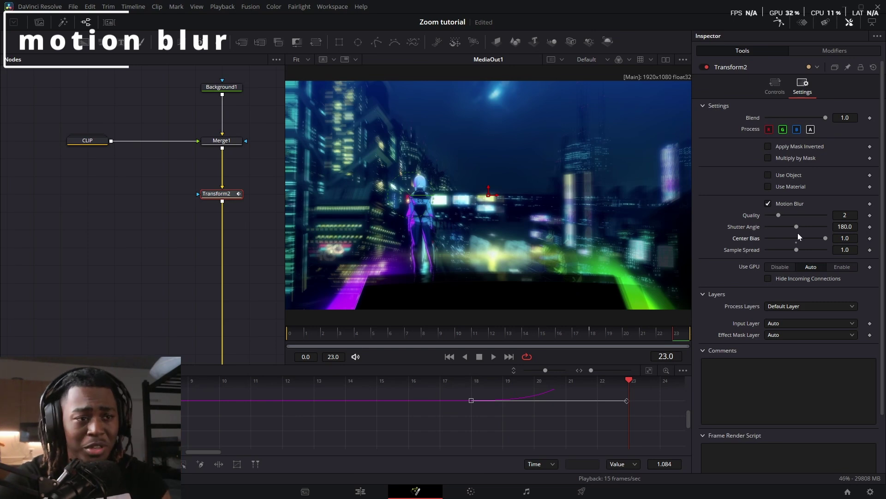
pyautogui.moveTo(823, 238); pyautogui.dragTo(786, 239)
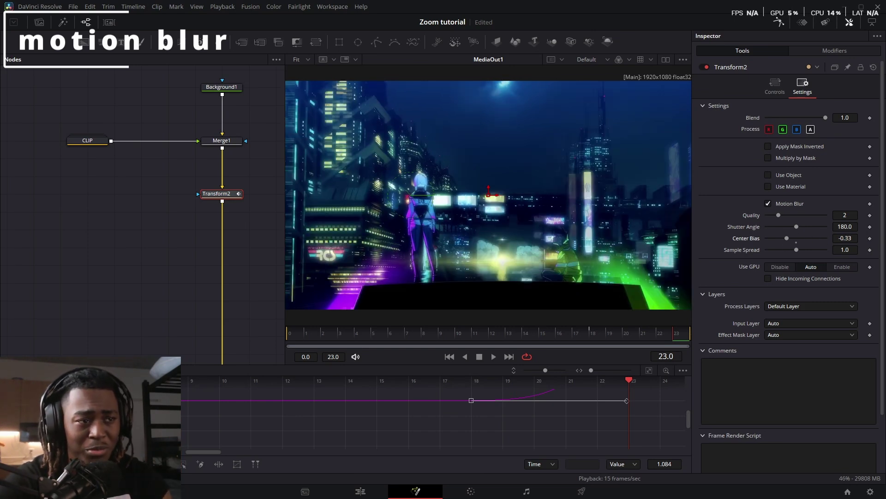
pyautogui.moveTo(787, 238); pyautogui.dragTo(826, 238)
pyautogui.moveTo(774, 215); pyautogui.dragTo(794, 231)
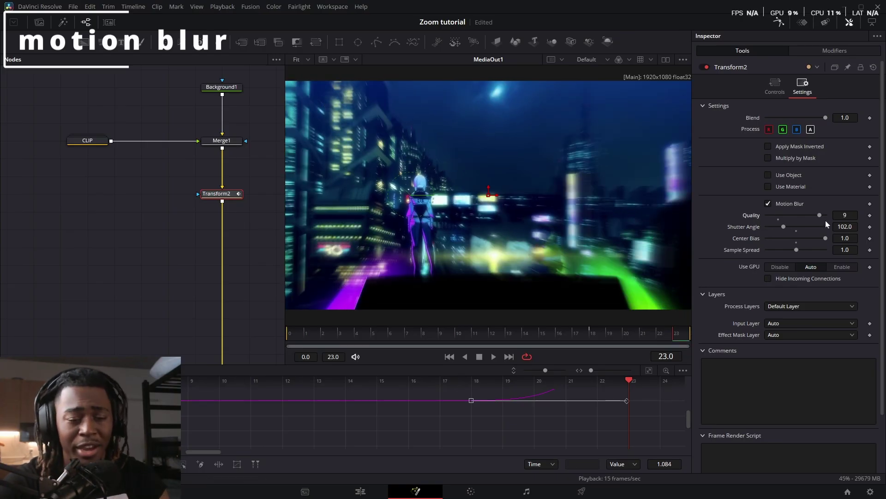
pyautogui.moveTo(778, 229); pyautogui.dragTo(782, 229)
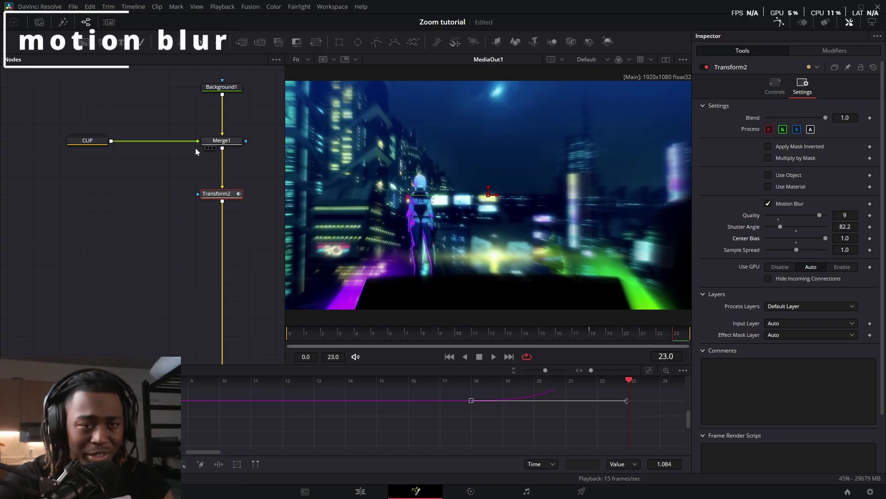
# Enable Motion Blur on the second clip's Transform with Quality 8, Shutter Angle 226.8 and Center Bias 1.0.
pyautogui.click(228, 208)
pyautogui.click(558, 341)
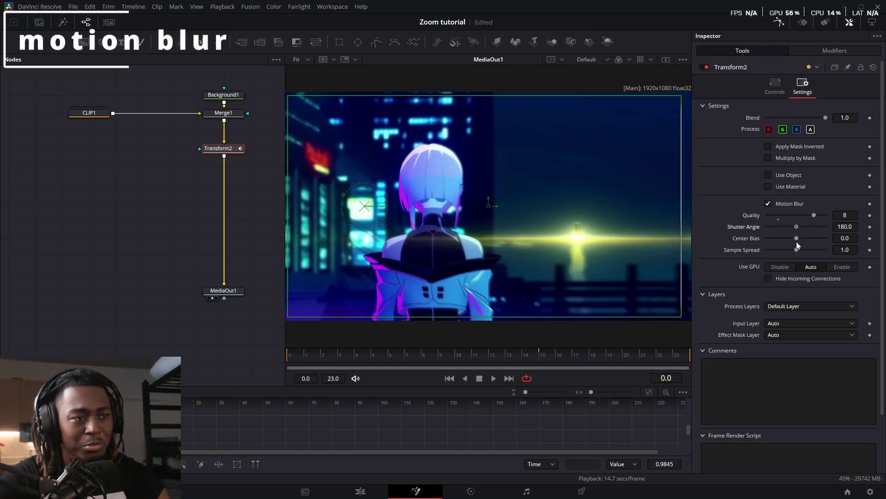
pyautogui.moveTo(797, 239); pyautogui.dragTo(874, 281)
# Play the TUT timeline across the cut to check the motion blur on both clips.
pyautogui.press('space')
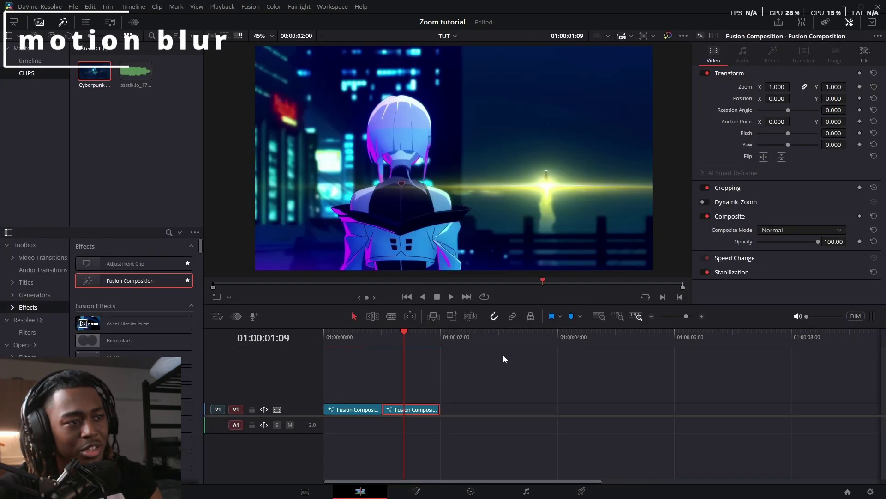
pyautogui.click(366, 334)
pyautogui.press('space')
pyautogui.click(366, 334)
# Reopen the first clip's composition and insert an ek2.ShakeFinal node between Merge1 and Transform2.
pyautogui.press('Down')
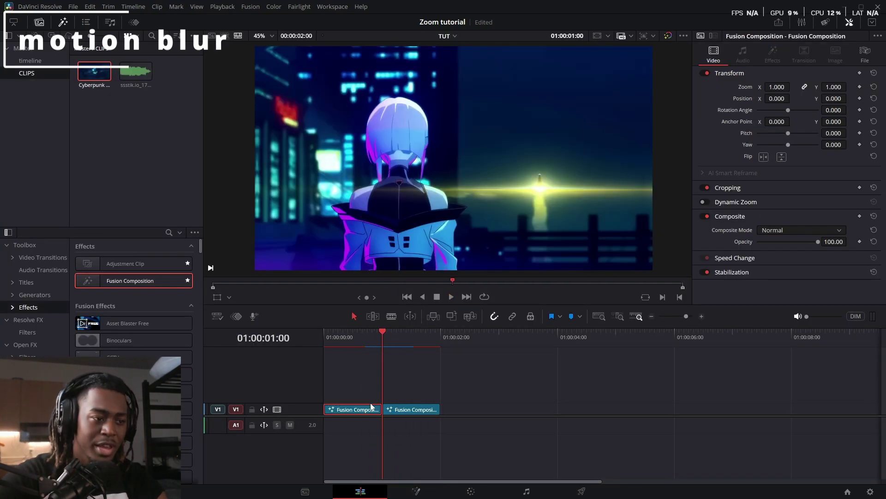
pyautogui.hotkey('shift', '5')
pyautogui.hotkey('shift', 'space')
pyautogui.write('framer')
pyautogui.press('Return')
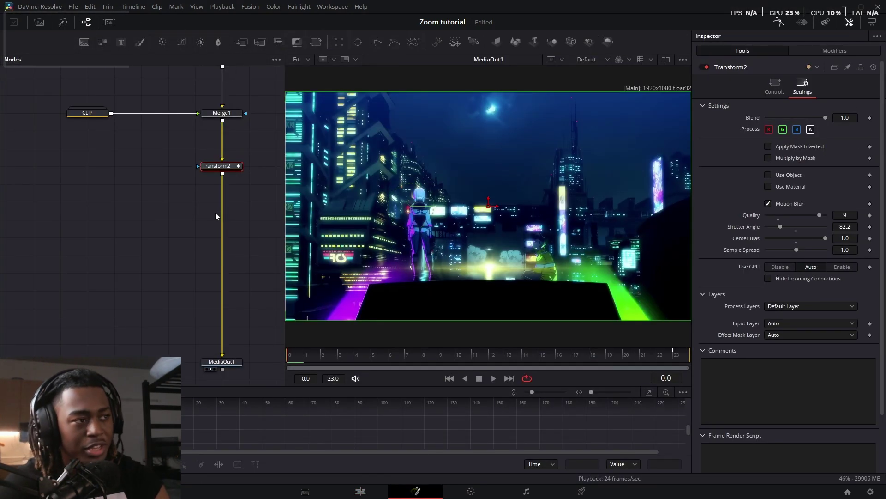
pyautogui.hotkey('shift', 'space')
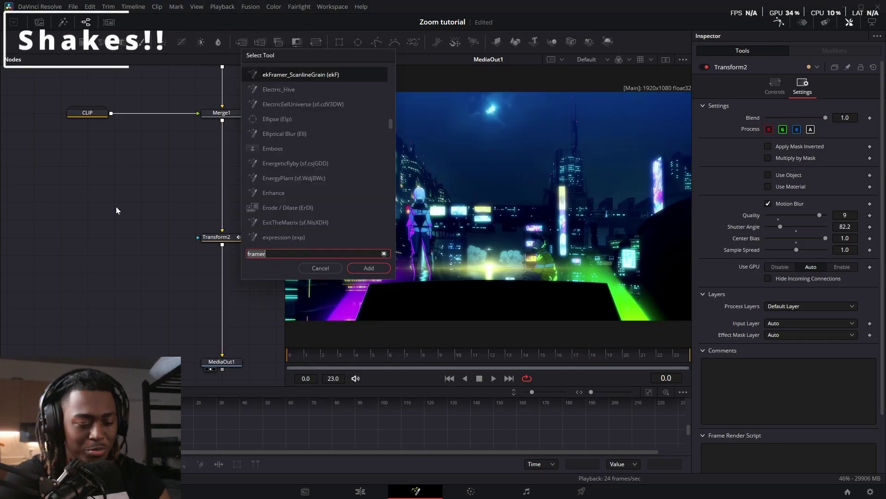
pyautogui.write('shakefinal')
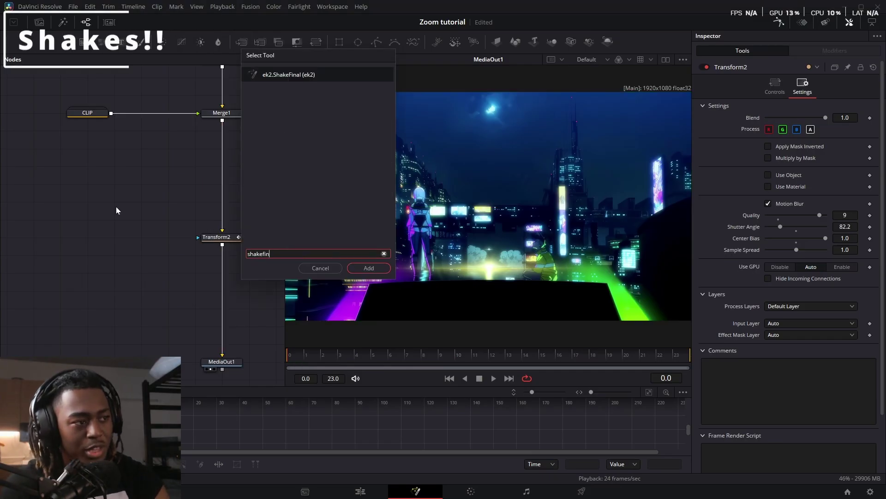
pyautogui.press('Return')
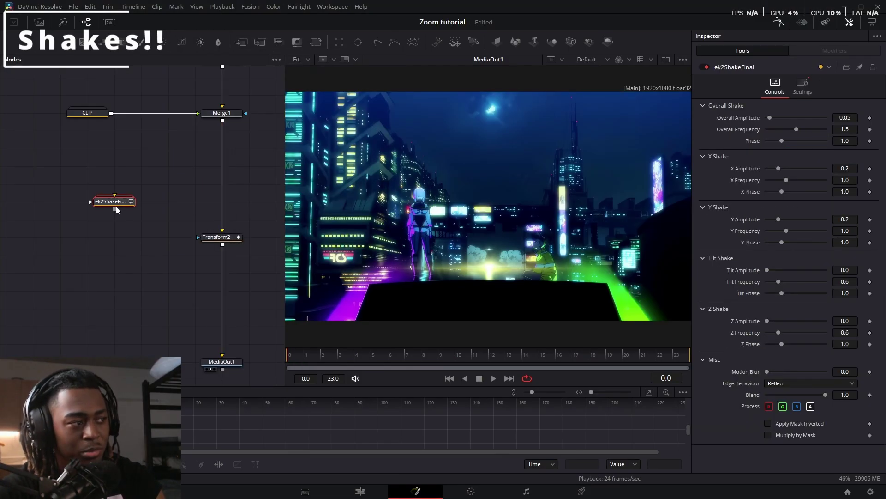
pyautogui.moveTo(115, 202); pyautogui.dragTo(218, 292)
pyautogui.click(231, 239)
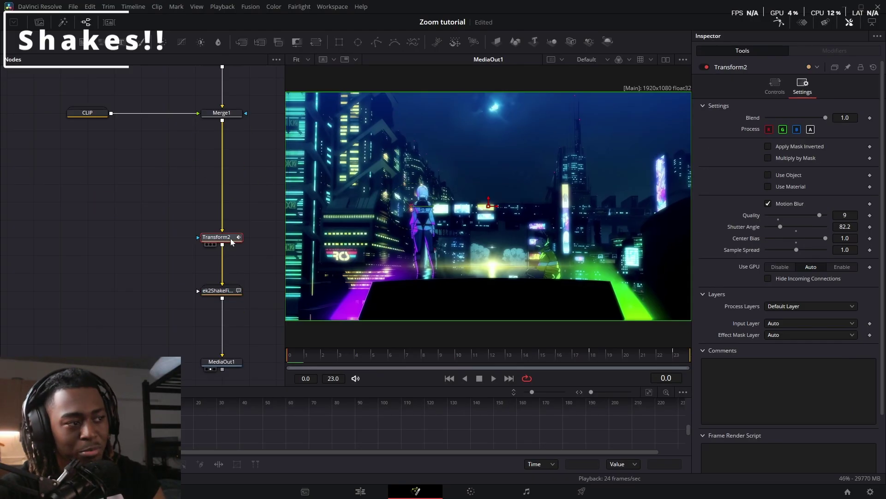
pyautogui.hotkey('ctrl', 'z')
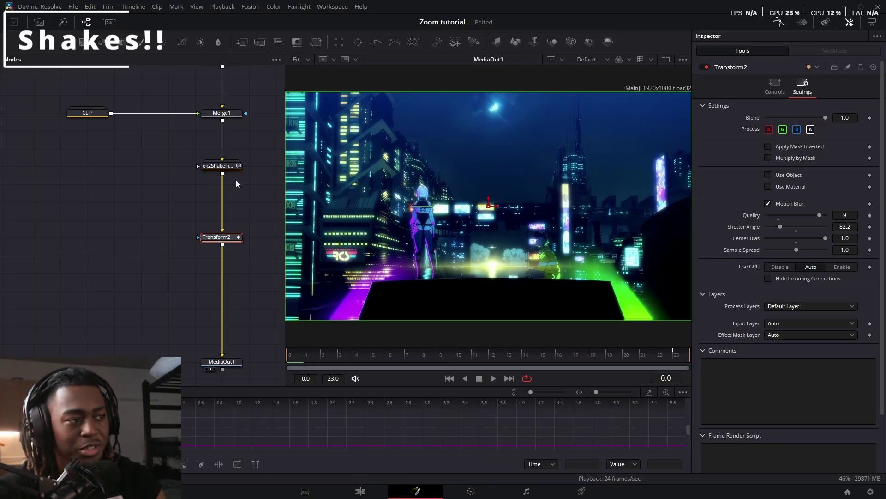
# Set the shake's Overall Amplitude to 0.0 and Frequency to 0.236, X Amplitude 0.0 and Frequency 0.165, Y Amplitude 0.181 and Frequency 0.236.
pyautogui.click(226, 166)
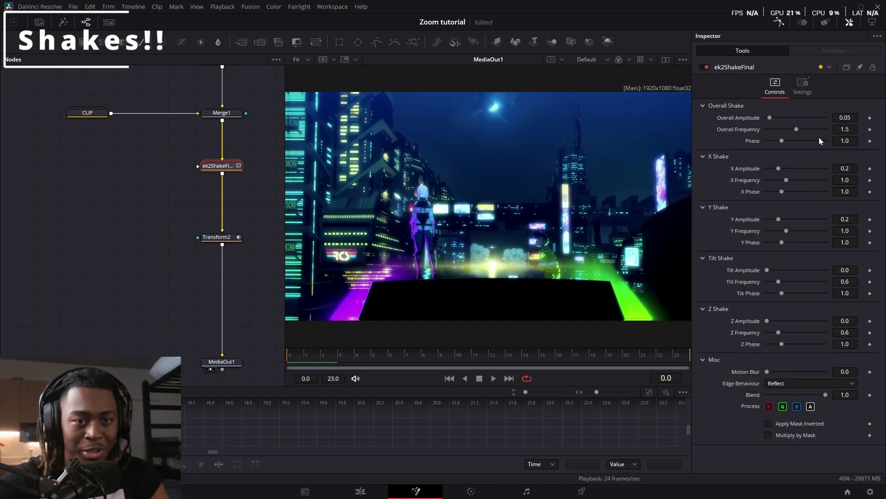
pyautogui.moveTo(796, 131); pyautogui.dragTo(791, 131)
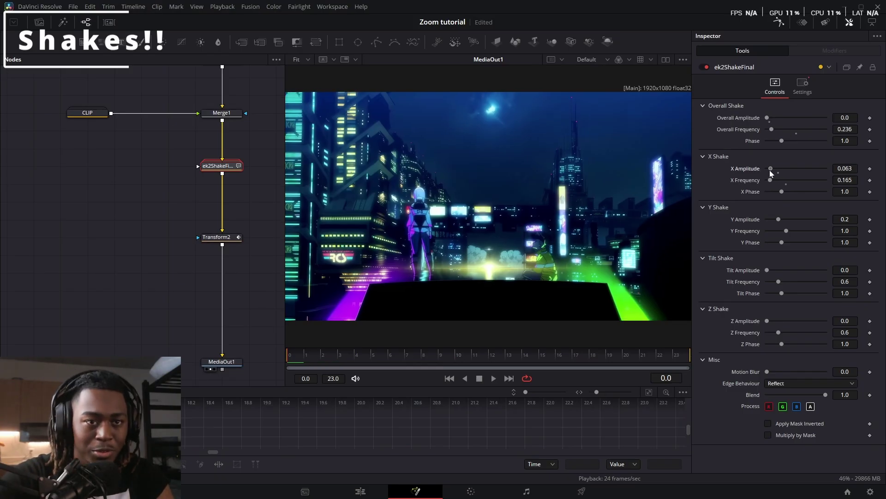
pyautogui.moveTo(783, 231); pyautogui.dragTo(772, 231)
pyautogui.moveTo(778, 219); pyautogui.dragTo(778, 220)
# Set the shake's Tilt Frequency to 0.071, Z Amplitude to 0.244, Z Frequency to 0.283 and Motion Blur to 0.173.
pyautogui.moveTo(779, 279)
pyautogui.mouseDown()
pyautogui.moveTo(769, 280)
pyautogui.moveTo(770, 272)
pyautogui.mouseUp()
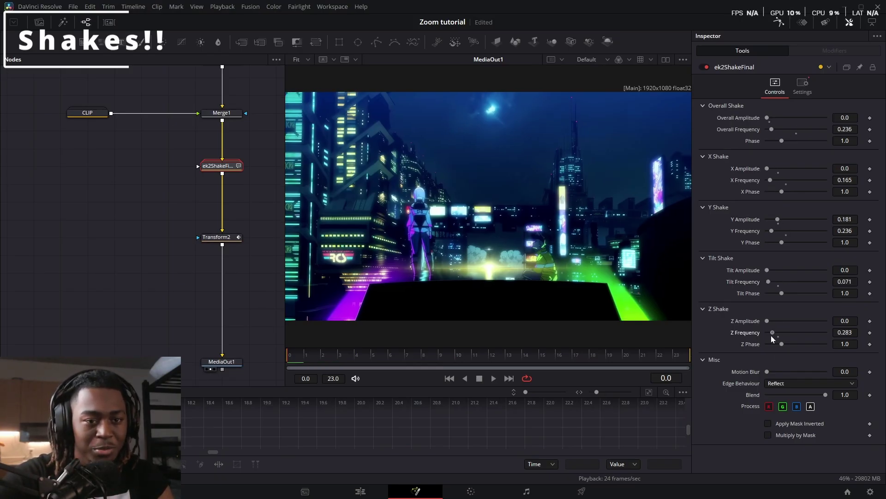
pyautogui.moveTo(770, 319); pyautogui.dragTo(784, 320)
pyautogui.moveTo(769, 371); pyautogui.dragTo(779, 370)
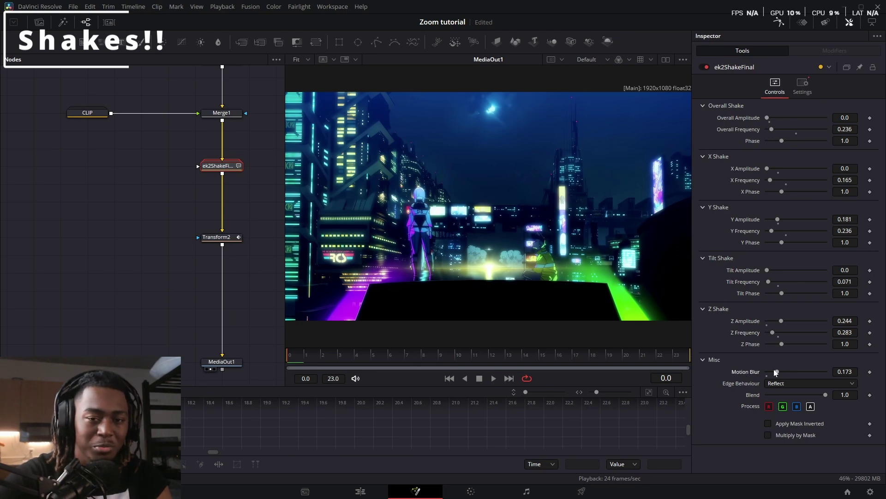
# Keyframe the first clip's shake Overall Amplitude from 0.0 at frame 13 to 0.252 at frame 23 and play it back.
pyautogui.moveTo(631, 355); pyautogui.dragTo(834, 350)
pyautogui.moveTo(765, 119); pyautogui.dragTo(783, 120)
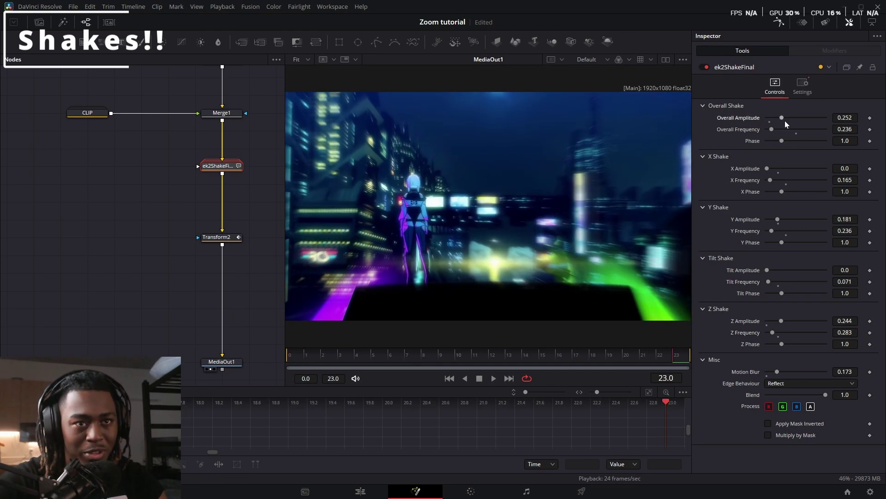
pyautogui.moveTo(656, 358); pyautogui.dragTo(508, 360)
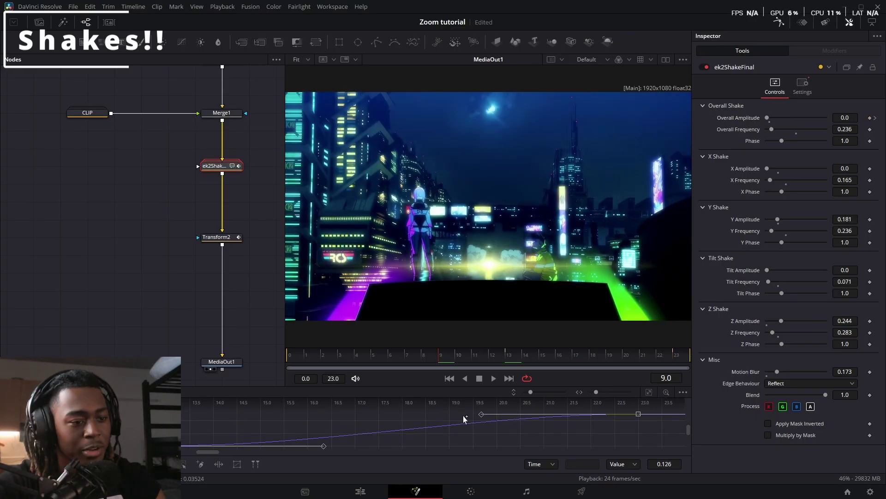
pyautogui.press('space')
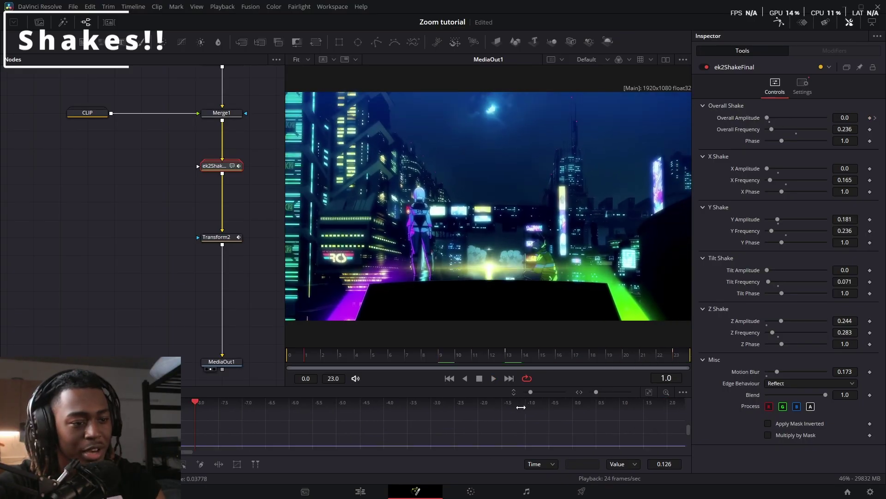
pyautogui.moveTo(616, 385); pyautogui.dragTo(643, 293)
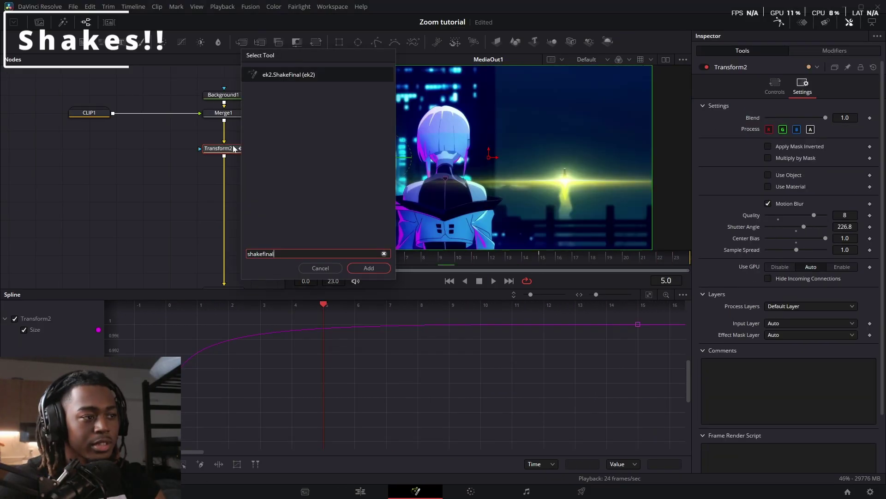
# Insert an ek2.ShakeFinal node before the second clip's Transform, set Overall Frequency to 0.402, and keyframe Overall Amplitude at 0.205 on frame 0.
pyautogui.press('Return')
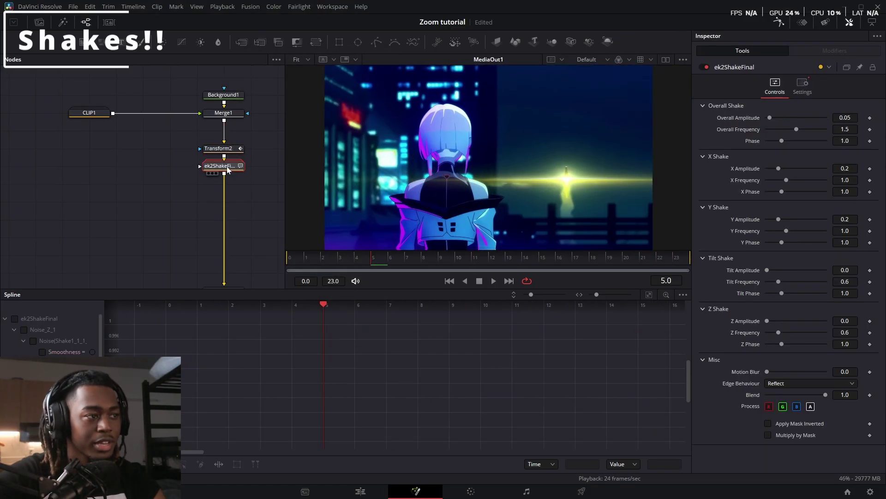
pyautogui.moveTo(770, 118)
pyautogui.mouseDown()
pyautogui.moveTo(788, 118)
pyautogui.moveTo(781, 120)
pyautogui.mouseUp()
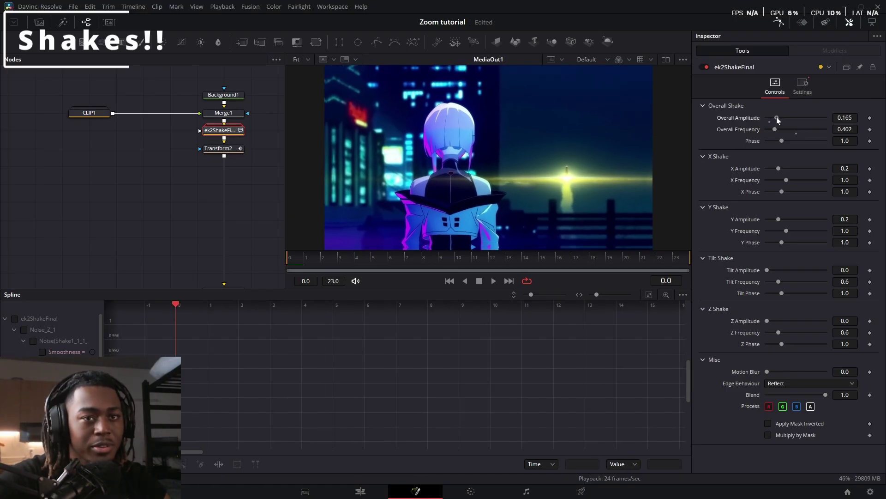
pyautogui.click(870, 119)
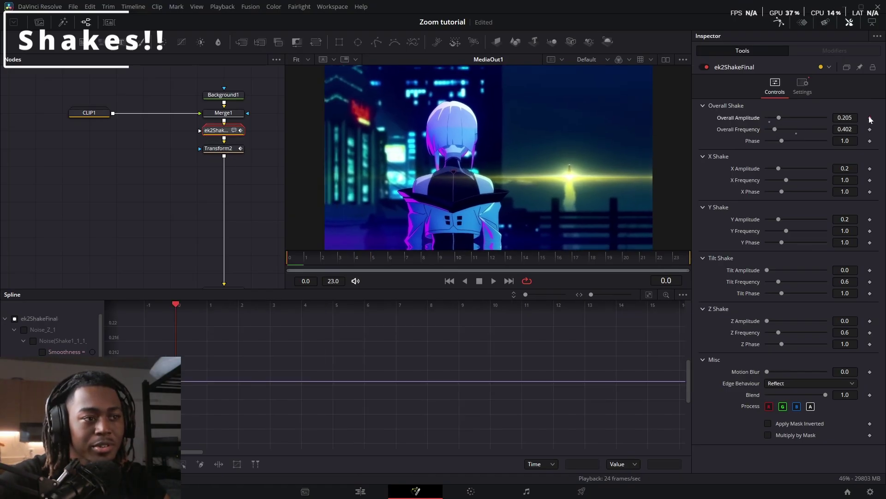
# Fade the second clip's shake to 0.0 by about frame 17, with X Amplitude 0.047, Y Amplitude 0.323, Y Frequency 0.709 and Z Amplitude about 0.24.
pyautogui.press('space')
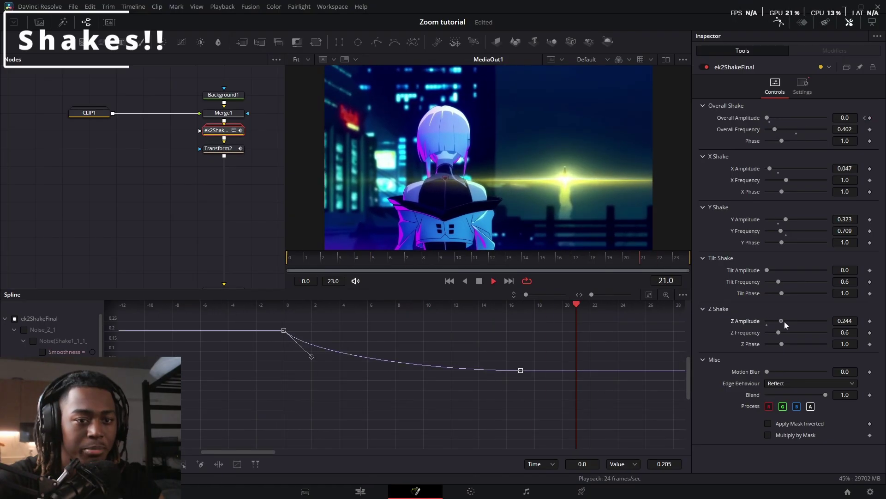
pyautogui.moveTo(785, 322); pyautogui.dragTo(783, 322)
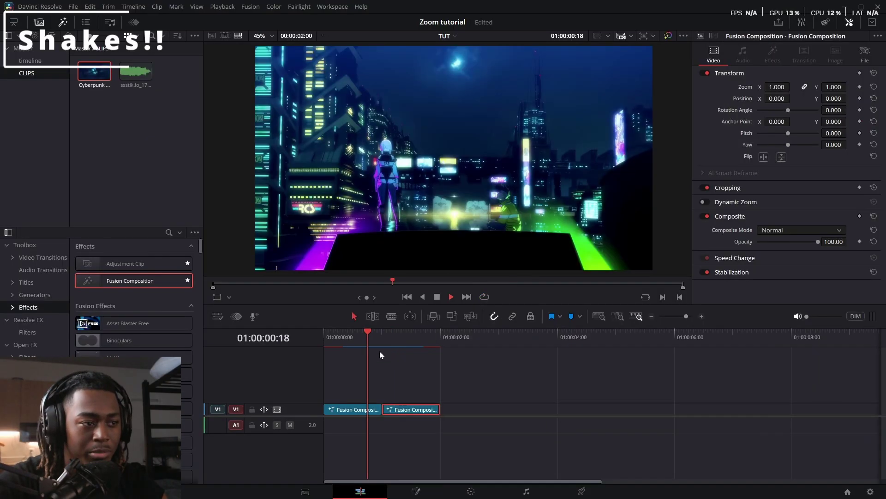
# Review the shake across the cut on the timeline and adjust the second clip's Transform Pivot X.
pyautogui.press('space')
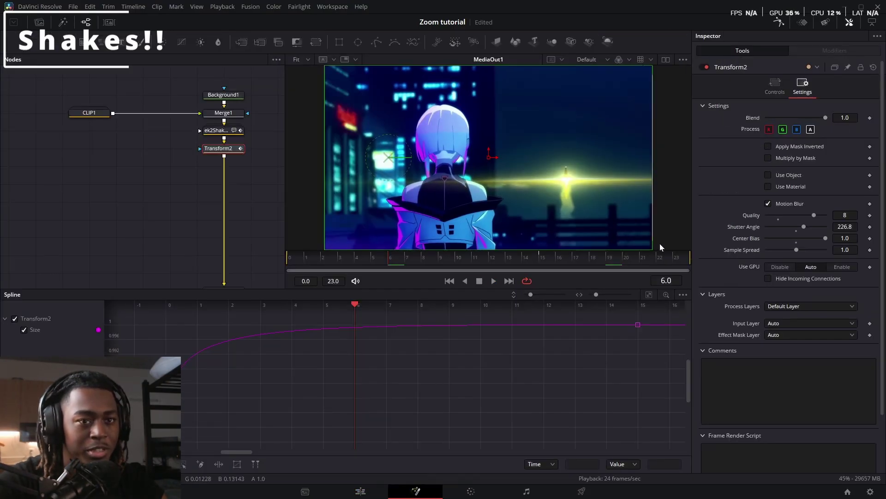
pyautogui.moveTo(845, 282); pyautogui.dragTo(817, 282)
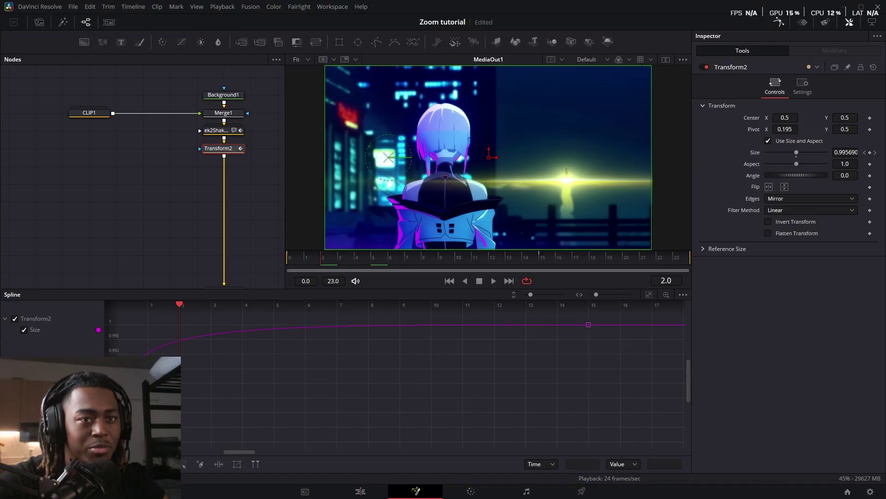
pyautogui.moveTo(785, 129); pyautogui.dragTo(804, 130)
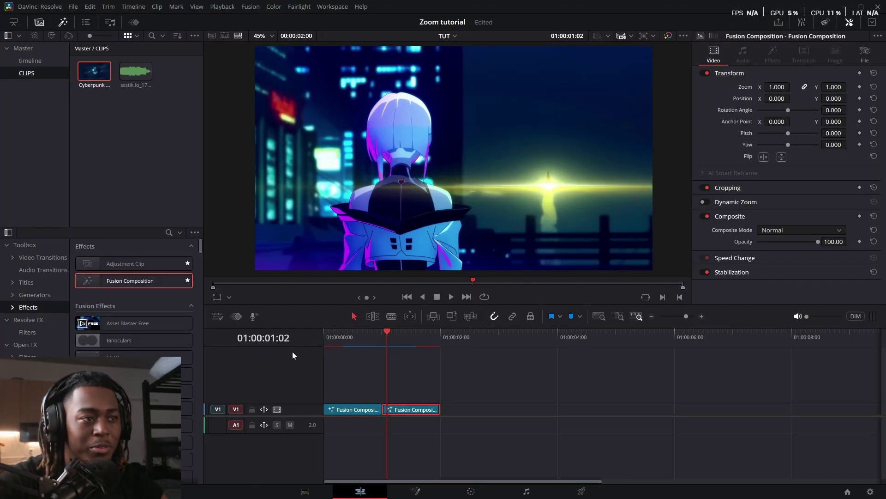
# Insert a Lens Blur after the first clip's shake node and keyframe Blur Size from 0.0 at frame 18 to 4.0 at frame 23.
pyautogui.click(372, 336)
pyautogui.press('space')
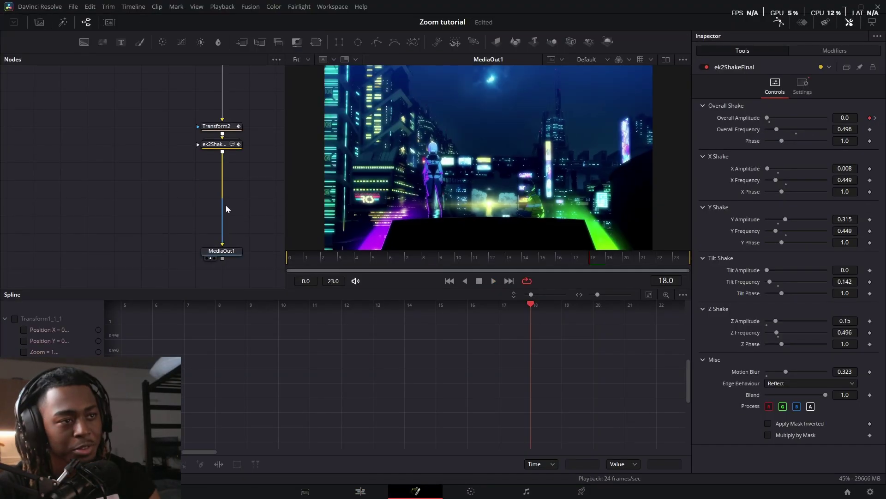
pyautogui.click(223, 150)
pyautogui.hotkey('shift', 'space')
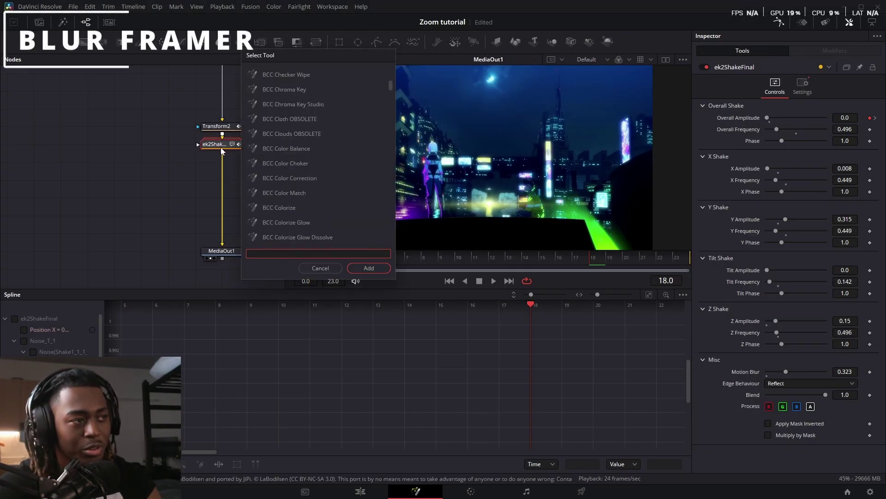
pyautogui.write('lens')
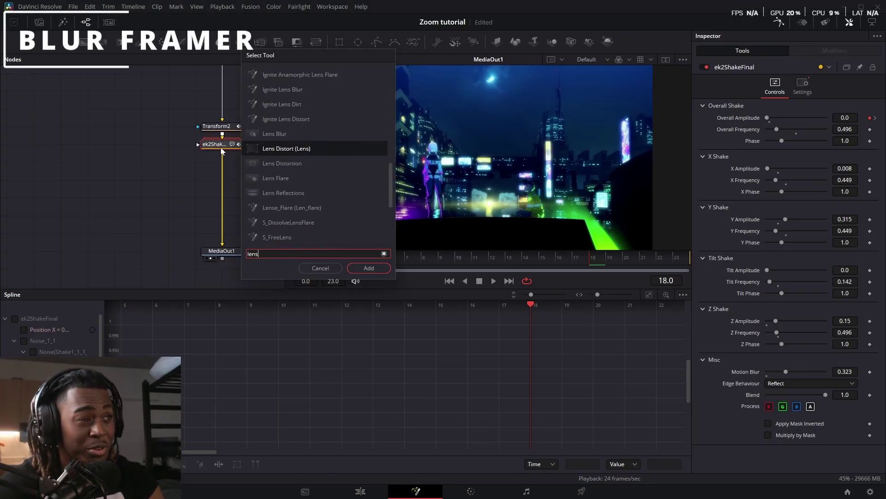
pyautogui.press('Down')
pyautogui.press('Up')
pyautogui.press('Up')
pyautogui.press('Return')
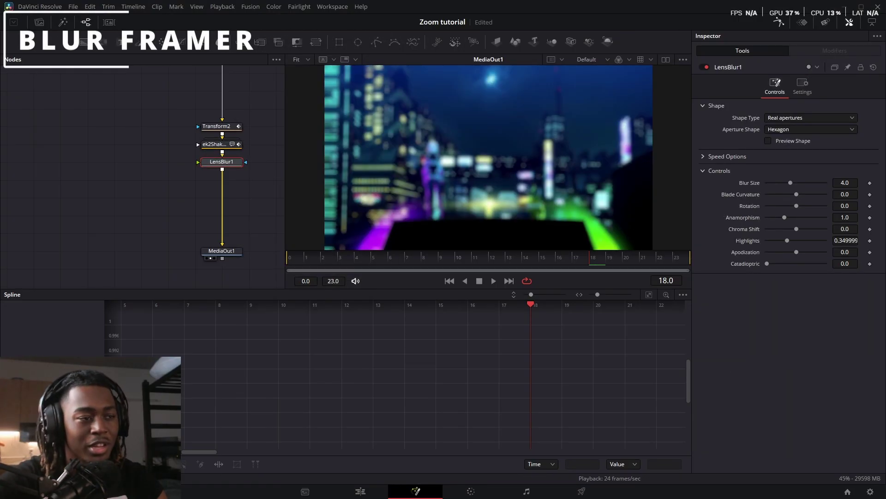
pyautogui.moveTo(590, 258); pyautogui.dragTo(673, 258)
pyautogui.click(870, 182)
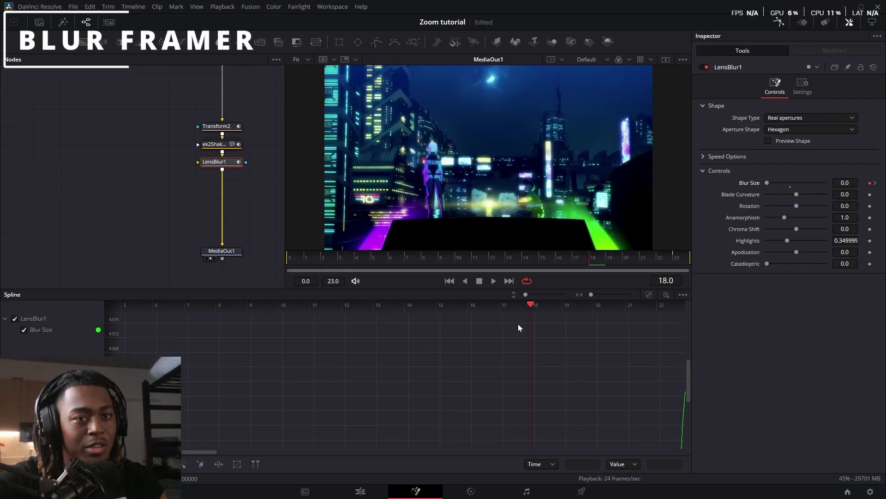
# Insert an Erode/Dilate node after the Lens Blur and set its Amount to 0.0075 at frame 23.
pyautogui.hotkey('shift', 'space')
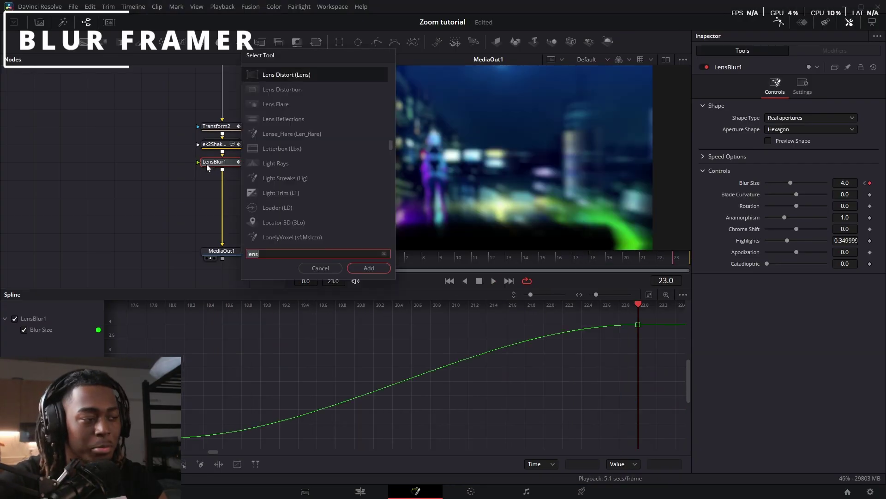
pyautogui.write('erode')
pyautogui.press('Return')
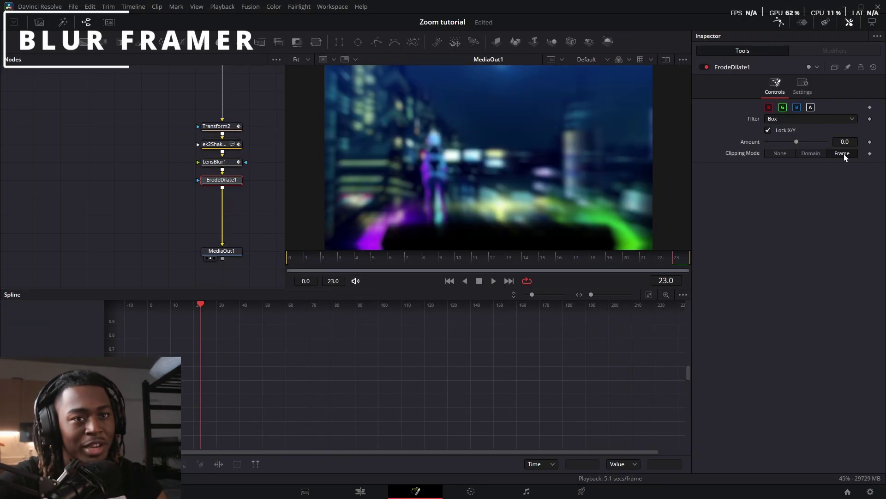
pyautogui.moveTo(845, 142); pyautogui.dragTo(820, 143)
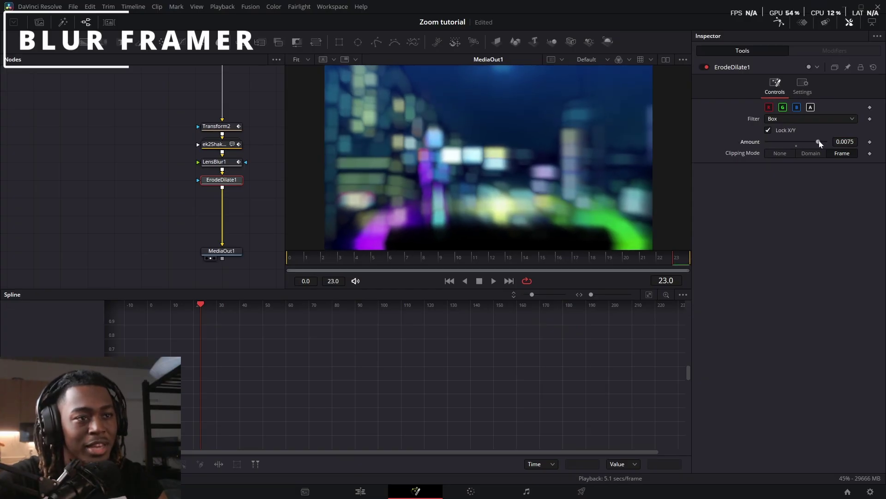
# Keyframe the Erode/Dilate Amount from 0.0 at frame 21 to 0.004 at frame 23 and check it on the edit timeline.
pyautogui.click(870, 142)
pyautogui.click(643, 260)
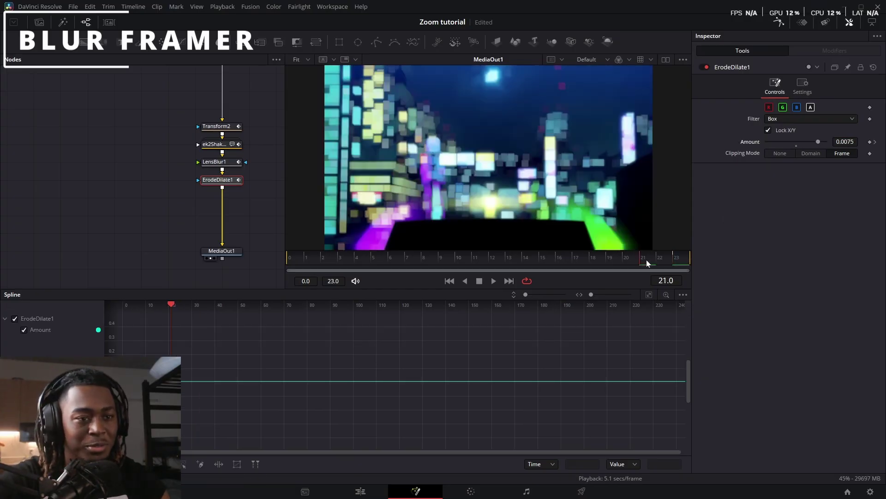
pyautogui.moveTo(818, 141); pyautogui.dragTo(797, 143)
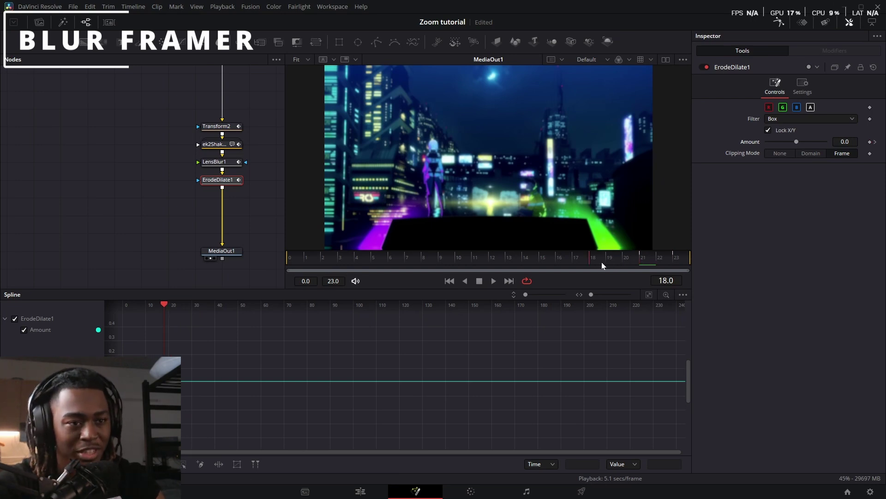
pyautogui.click(674, 259)
pyautogui.moveTo(824, 140); pyautogui.dragTo(806, 143)
pyautogui.hotkey('shift', '4')
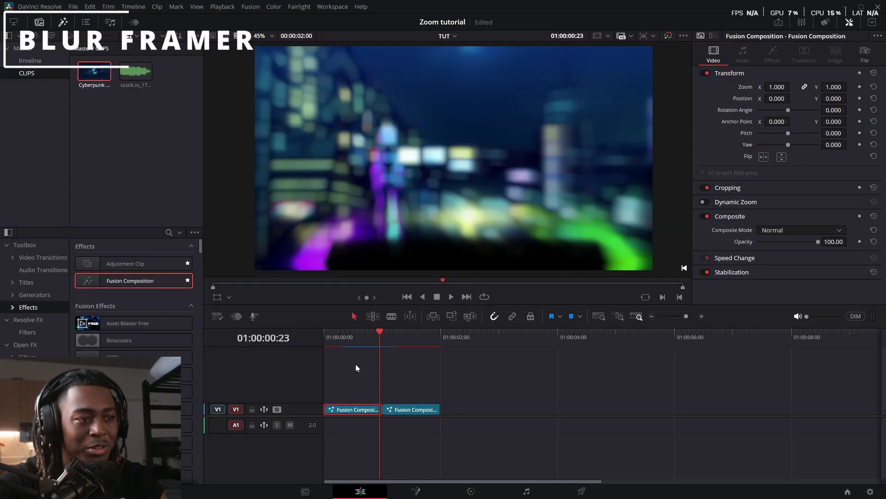
# Return to the first clip's Fusion composition and insert a Brightness Contrast node after the Erode/Dilate.
pyautogui.hotkey('shift', '5')
pyautogui.click(222, 180)
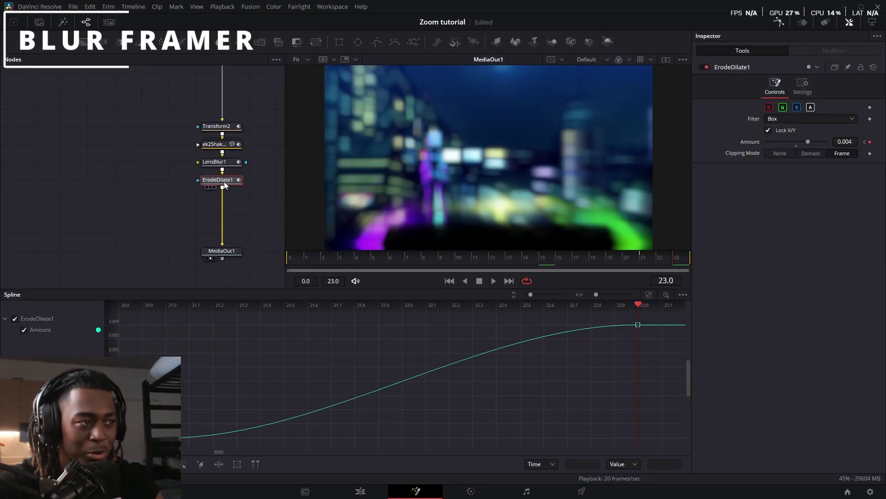
pyautogui.hotkey('shift', 'space')
pyautogui.write('bc')
pyautogui.press('Return')
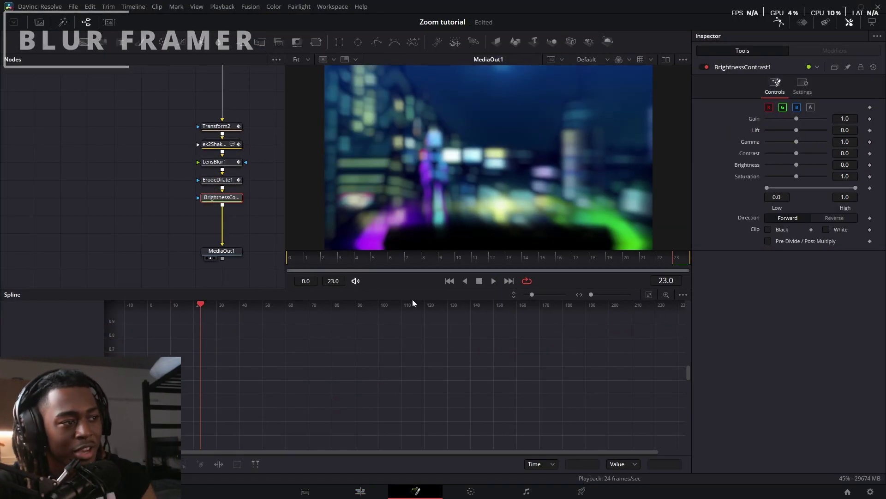
# Keyframe the Brightness Contrast Low value from 0.0 at about frame 21 to 0.239 at frame 23 and scrub through it.
pyautogui.moveTo(614, 257); pyautogui.dragTo(649, 263)
pyautogui.click(870, 188)
pyautogui.click(676, 262)
pyautogui.moveTo(767, 188); pyautogui.dragTo(787, 188)
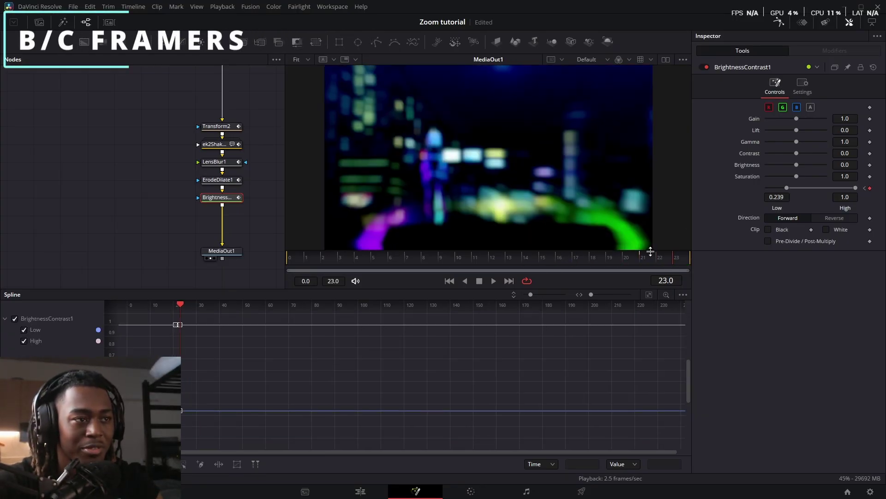
pyautogui.moveTo(649, 252); pyautogui.dragTo(610, 258)
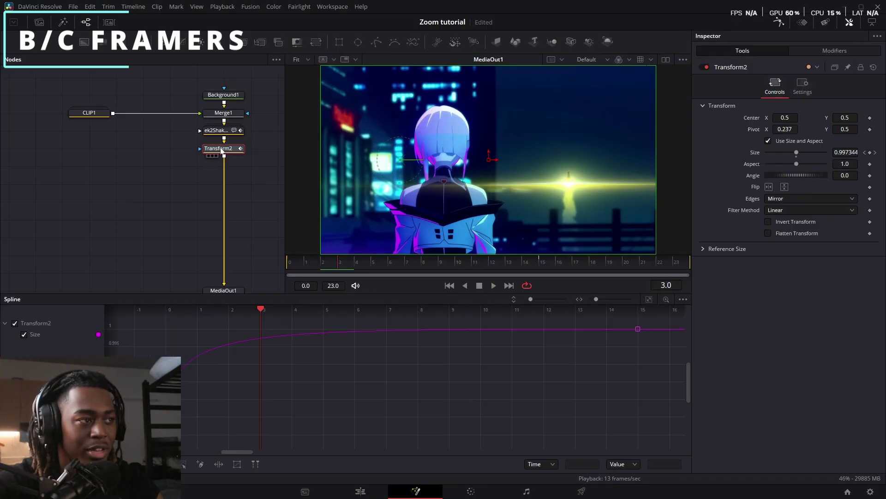
# Add a Brightness Contrast after the second clip's Transform and keyframe Low from 0.25 at frame 0 to 0.0 at frame 12.
pyautogui.hotkey('ctrl', 'v')
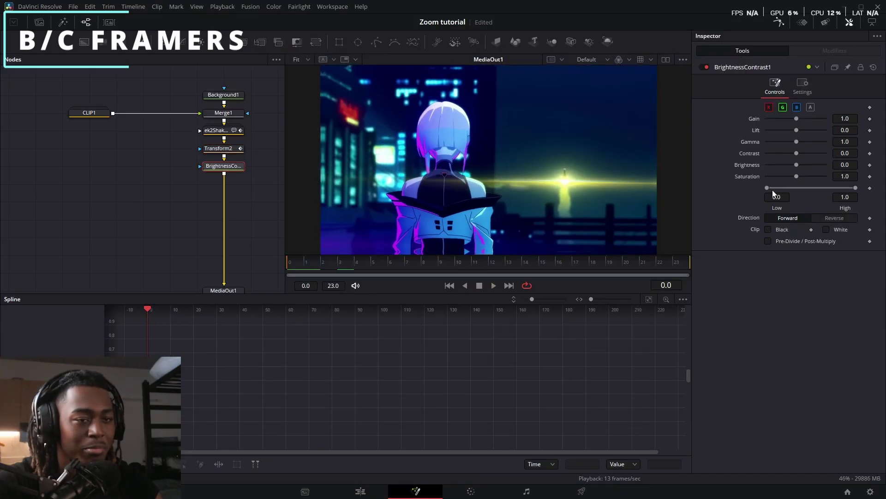
pyautogui.moveTo(773, 189); pyautogui.dragTo(789, 188)
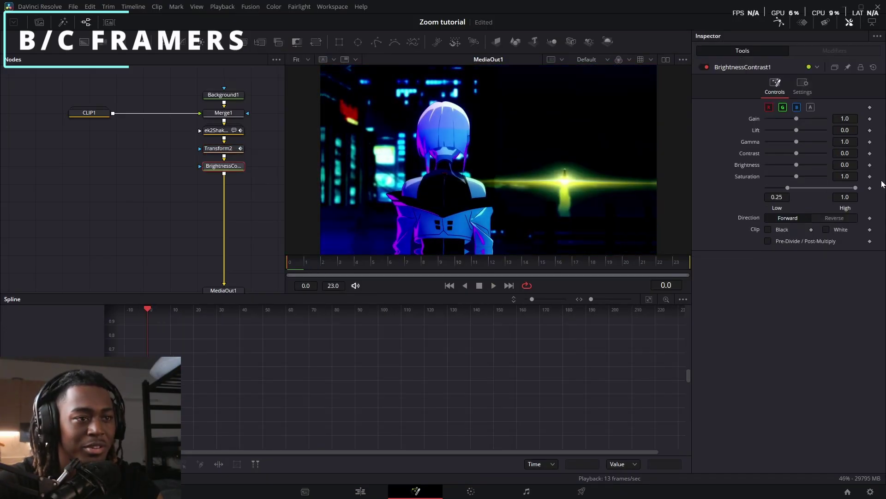
pyautogui.click(870, 188)
pyautogui.moveTo(394, 267); pyautogui.dragTo(490, 267)
pyautogui.moveTo(788, 188); pyautogui.dragTo(764, 190)
# Play back the second clip's contrast fade and delete the extra Low keyframe at frame 1.
pyautogui.moveTo(489, 264); pyautogui.dragTo(2, 303)
pyautogui.press('space')
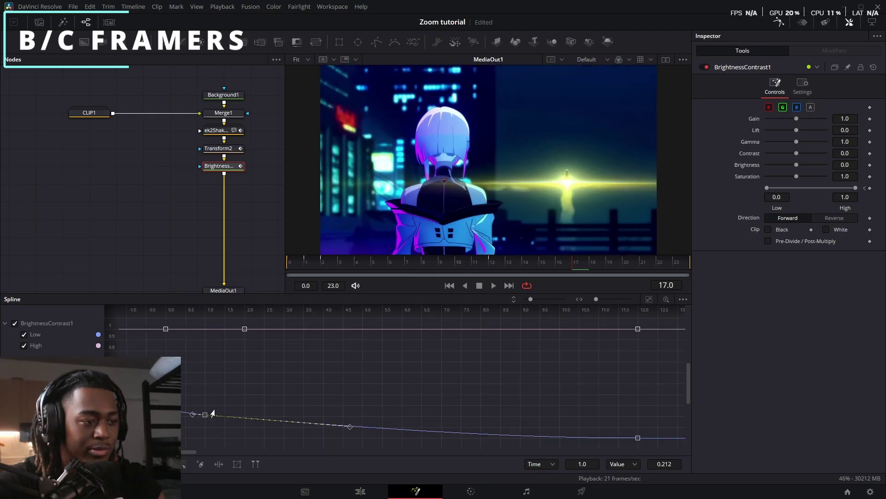
pyautogui.press('Delete')
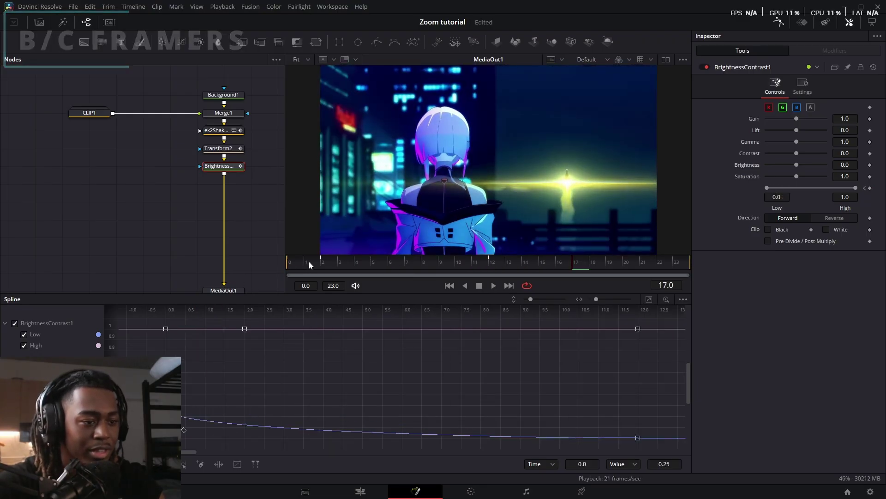
# Insert an ekawaFramer_ZoomBlurStylized node after the second clip's Brightness Contrast.
pyautogui.hotkey('shift', 'space')
pyautogui.write('grame')
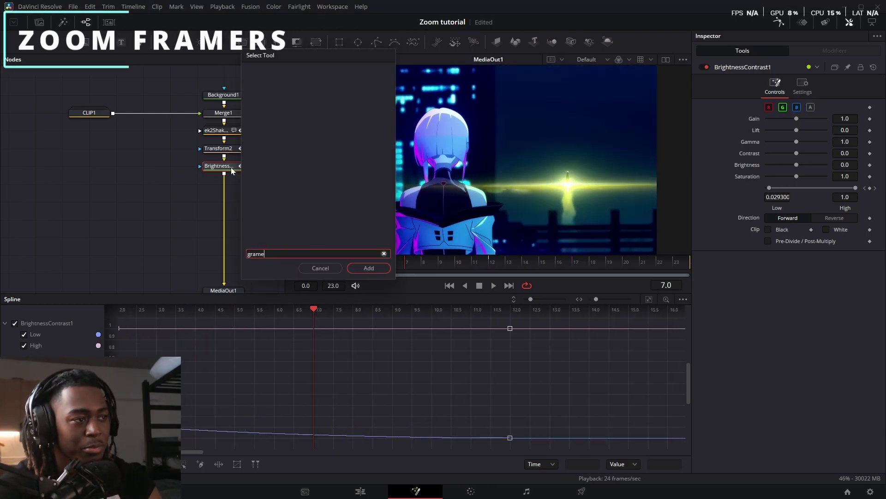
pyautogui.press('BackSpace')
pyautogui.press('BackSpace')
pyautogui.press('BackSpace')
pyautogui.press('BackSpace')
pyautogui.write('zoomb')
pyautogui.press('Return')
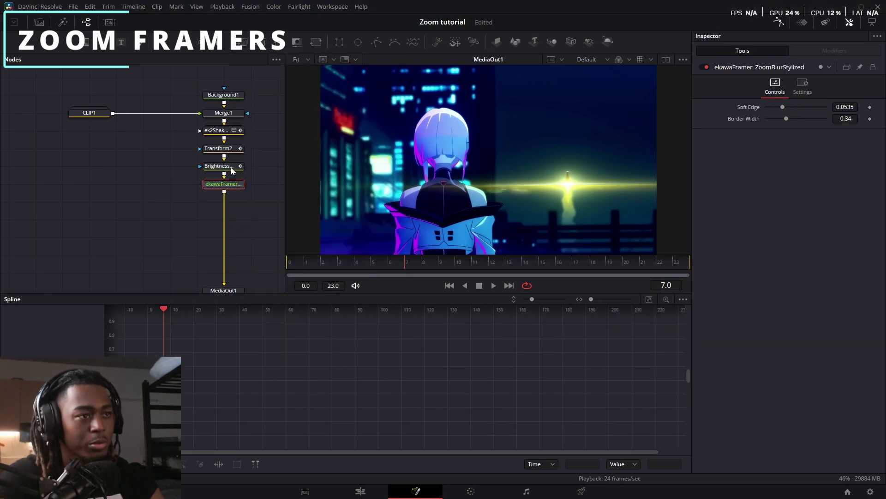
# Set the zoom blur framer's Soft Edge to 0.2 and keyframe Border Width from -1.0 at frame 0 to 1.0 at frame 1.
pyautogui.press('Home')
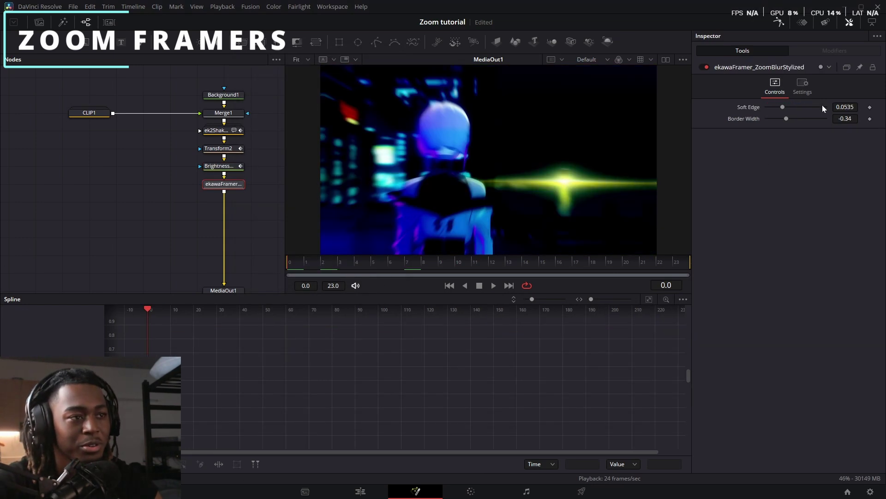
pyautogui.moveTo(774, 106)
pyautogui.mouseDown()
pyautogui.moveTo(826, 107)
pyautogui.moveTo(767, 119)
pyautogui.mouseUp()
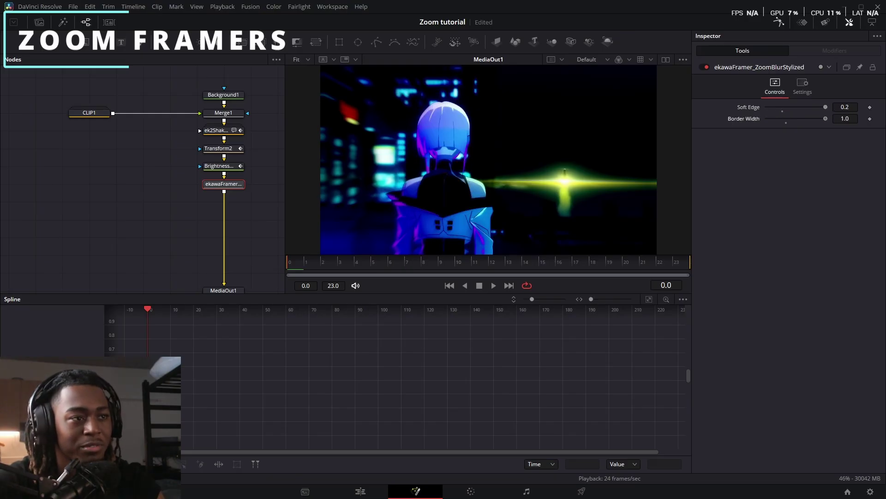
pyautogui.click(870, 118)
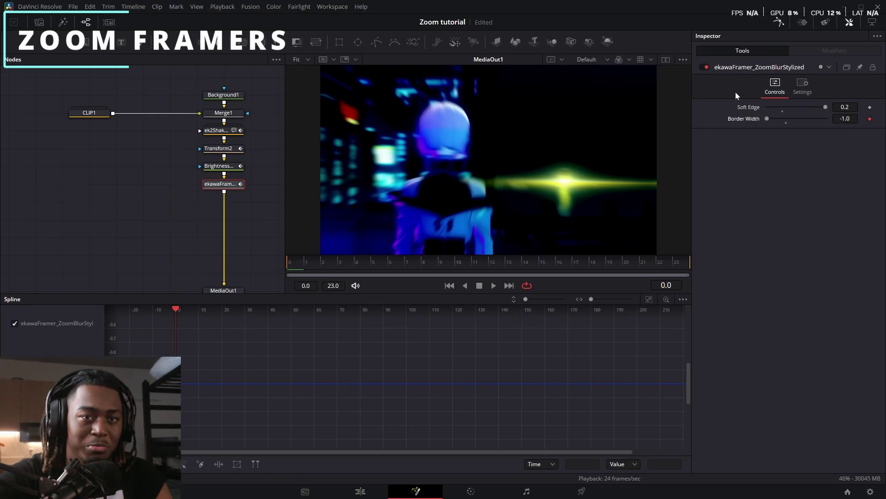
pyautogui.press('Right')
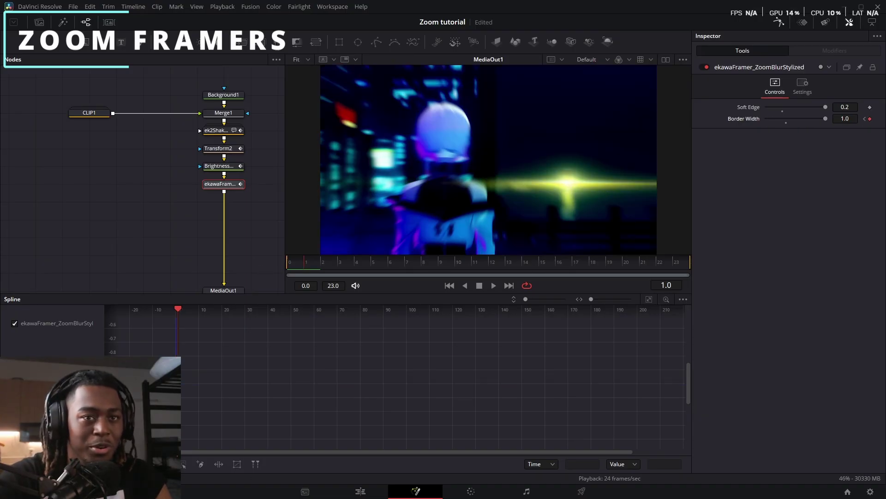
# Insert an ekawaFramer_MoveColor node after the zoom blur framer.
pyautogui.hotkey('shift', 'space')
pyautogui.write('movefra')
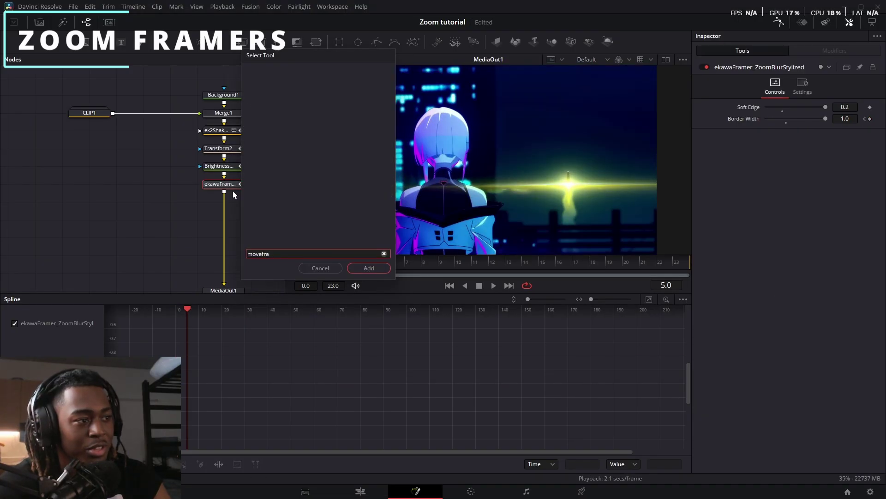
pyautogui.press('BackSpace')
pyautogui.press('BackSpace')
pyautogui.press('BackSpace')
pyautogui.write('col')
pyautogui.press('Up')
pyautogui.press('Return')
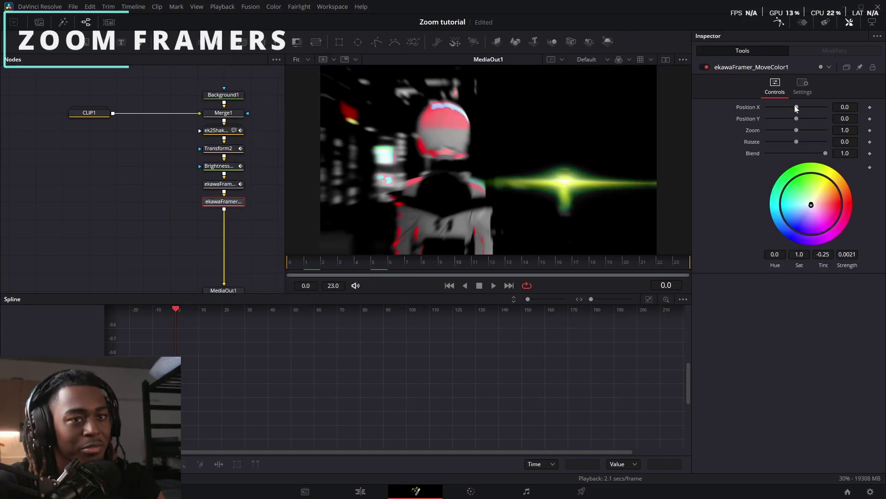
# Place MoveColor after Merge1 with Position X -0.019, reconnect the chain to MediaOut1, and fade Blend from 0.394 at frame 0 to 0.0 at frame 1.
pyautogui.moveTo(797, 107); pyautogui.dragTo(794, 107)
pyautogui.moveTo(826, 154); pyautogui.dragTo(788, 157)
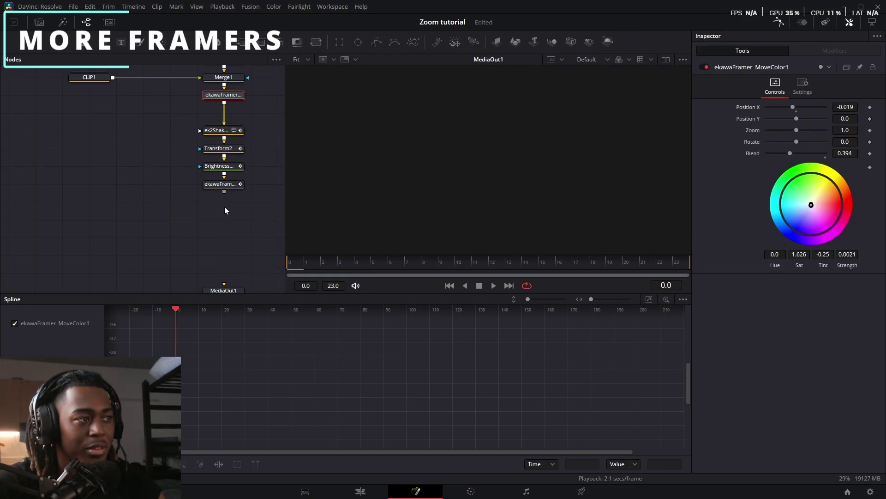
pyautogui.moveTo(224, 192); pyautogui.dragTo(224, 284)
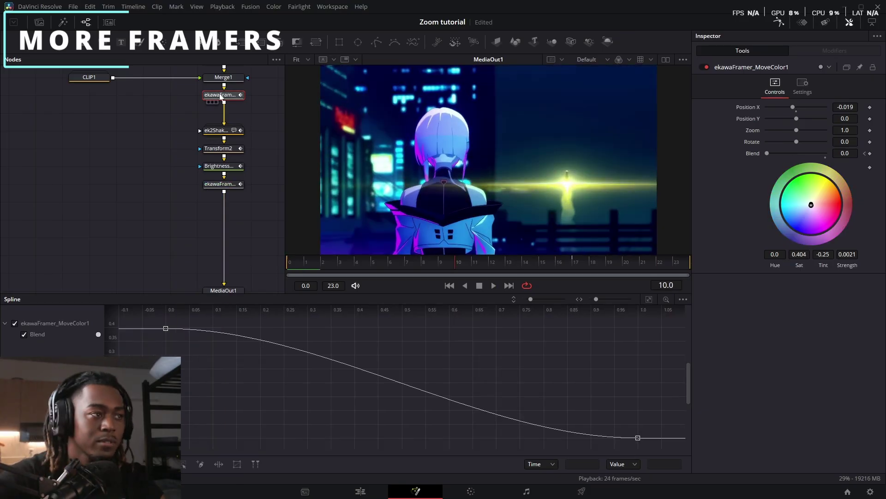
# Browse the tools matching "framer" and insert an ekawaFastTint node after the MoveColor framer.
pyautogui.hotkey('shift', 'space')
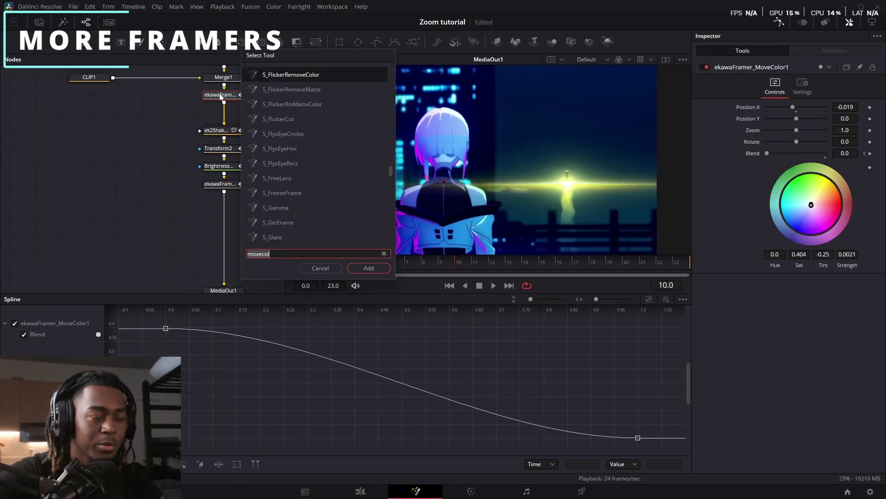
pyautogui.write('framer')
pyautogui.press('Up')
pyautogui.press('Up')
pyautogui.press('Up')
pyautogui.press('Up')
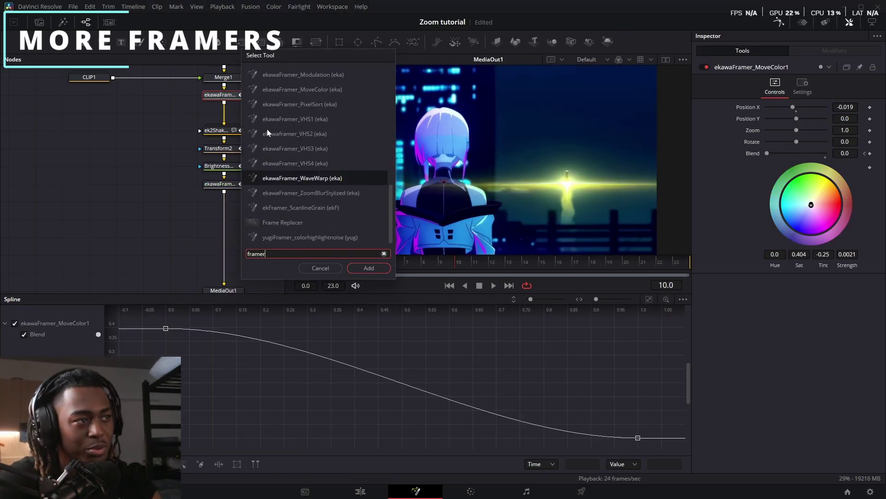
pyautogui.press('Down')
pyautogui.press('Down')
pyautogui.press('Up')
pyautogui.press('Up')
pyautogui.press('Up')
pyautogui.press('Up')
pyautogui.press('Up')
pyautogui.press('Up')
pyautogui.press('Up')
pyautogui.press('Up')
pyautogui.press('Up')
pyautogui.press('Up')
pyautogui.press('Up')
pyautogui.press('Up')
pyautogui.press('Up')
pyautogui.press('Up')
pyautogui.press('Up')
pyautogui.press('Up')
pyautogui.press('Up')
pyautogui.press('Up')
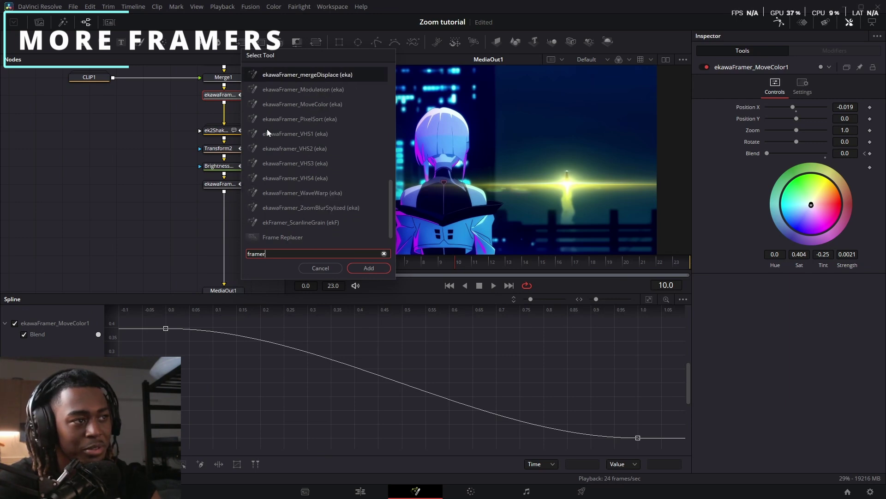
pyautogui.press('Down')
pyautogui.press('Return')
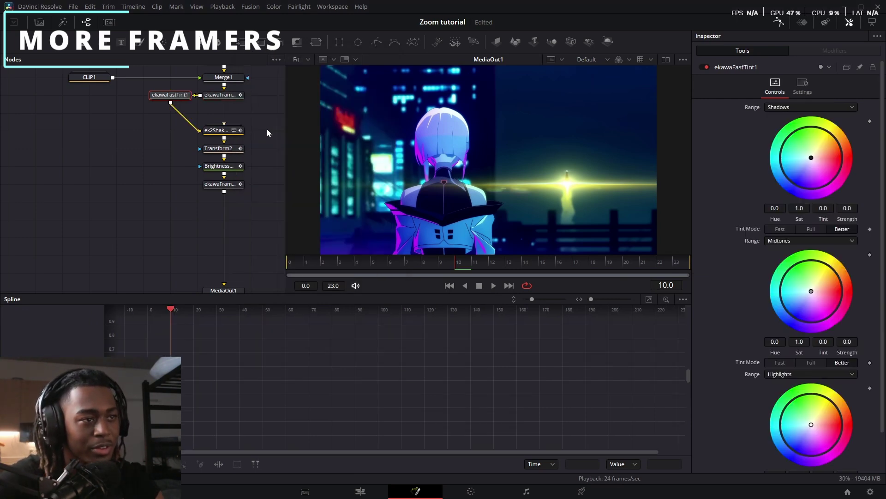
# Set FastTint's Shadows Sat to 0.0, Midtones Sat 0.001, Tint 0.875 and Strength 0.448, and Highlights Strength 1.0, and align it in the node chain.
pyautogui.press('1')
pyautogui.moveTo(800, 209); pyautogui.dragTo(766, 209)
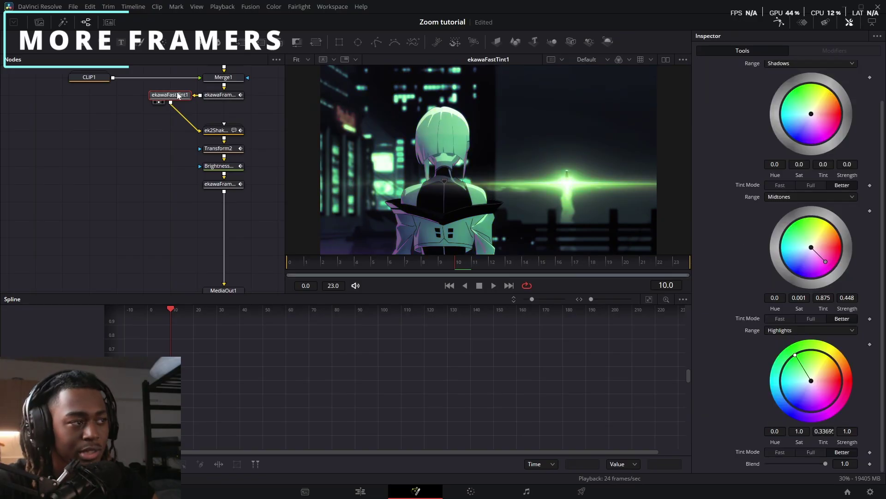
pyautogui.moveTo(170, 94); pyautogui.dragTo(224, 113)
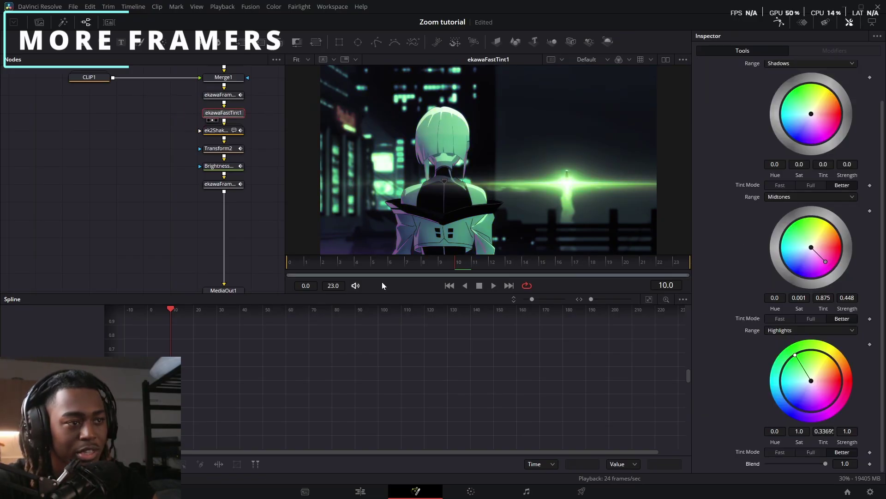
# Keyframe FastTint's Blend to fade from 1.0 at frame 0 to 0.0 at frame 2 and check the frames between.
pyautogui.click(288, 263)
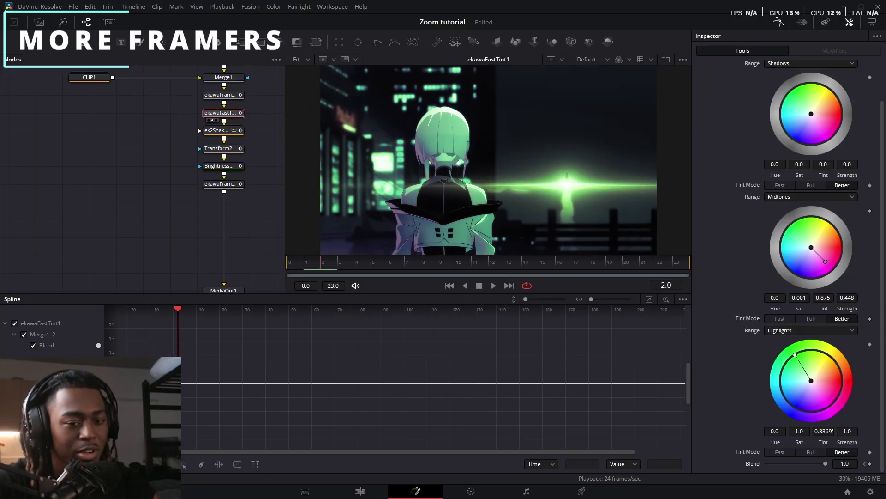
pyautogui.moveTo(826, 464); pyautogui.dragTo(765, 464)
pyautogui.click(288, 262)
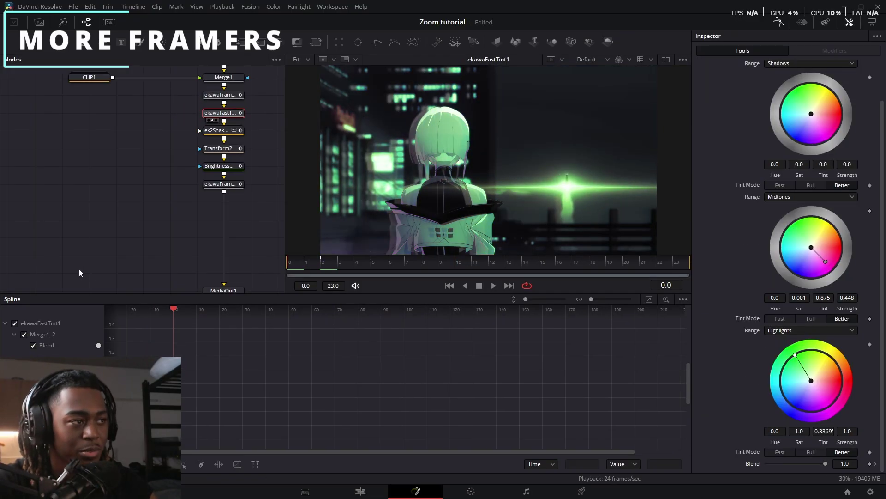
pyautogui.press('Right')
pyautogui.press('Right')
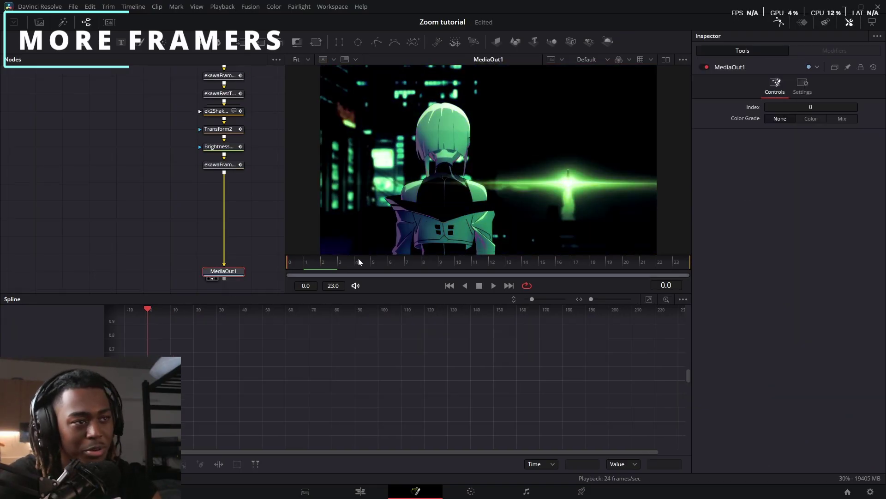
# Return to the edit timeline and play the finished zoom transition across the first two Fusion compositions.
pyautogui.click(848, 107)
pyautogui.write('0')
pyautogui.press('Tab')
pyautogui.click(340, 351)
pyautogui.hotkey('shift', '4')
pyautogui.press('Down')
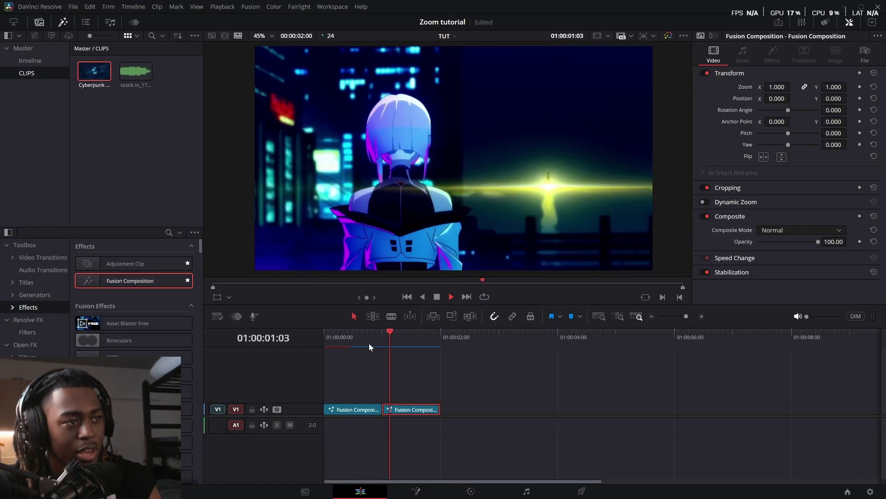
pyautogui.press('space')
# Open the first green composition in Fusion and examine its Transform2, zoom blur framer and shake nodes.
pyautogui.hotkey('alt', 'Tab')
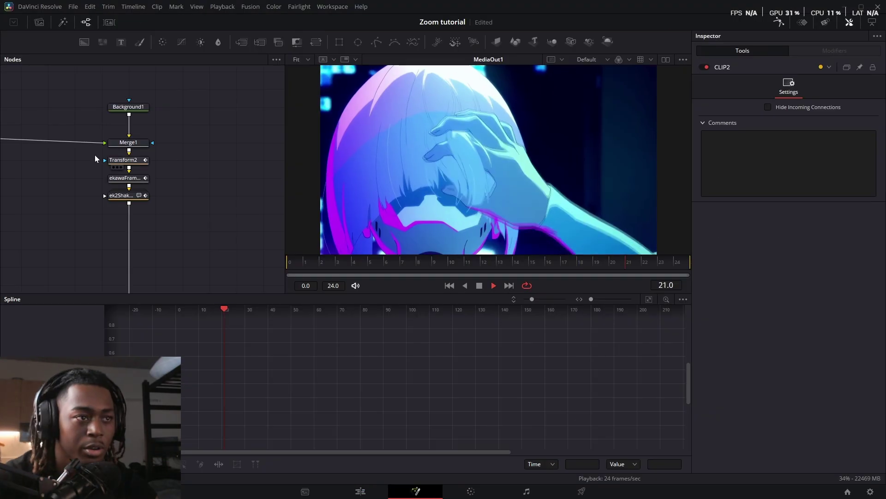
pyautogui.click(121, 160)
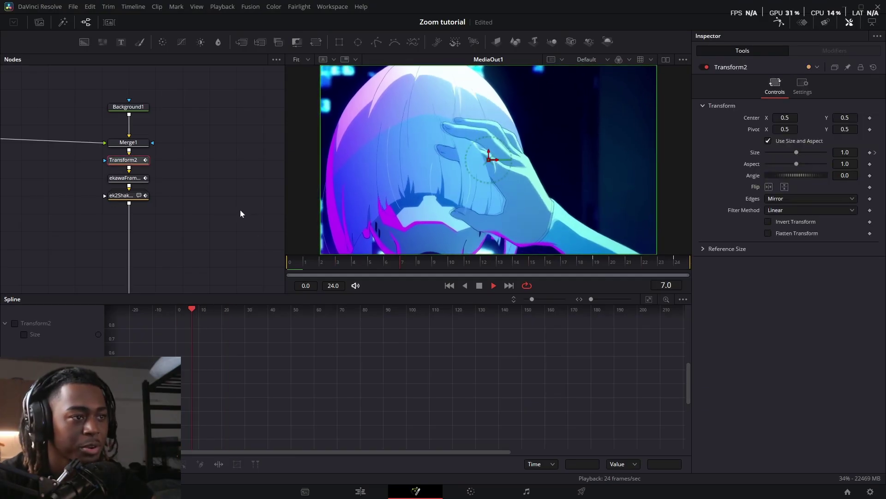
pyautogui.click(121, 195)
pyautogui.click(135, 161)
pyautogui.click(139, 179)
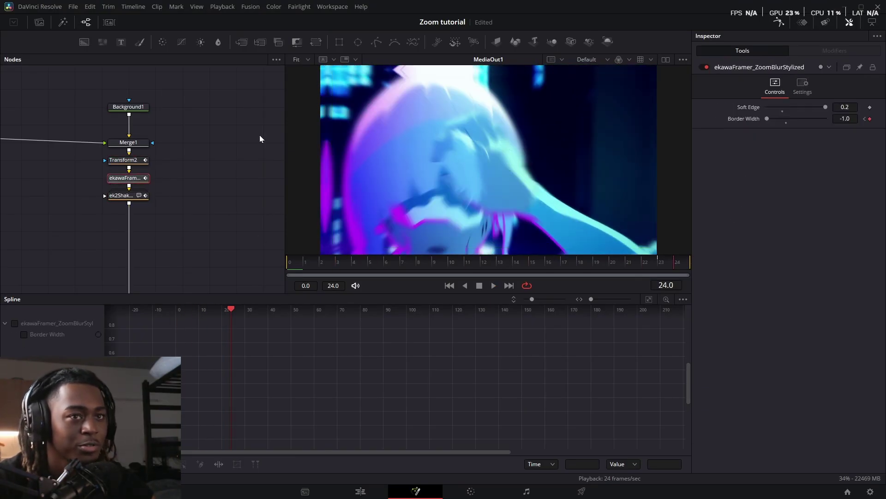
pyautogui.click(121, 195)
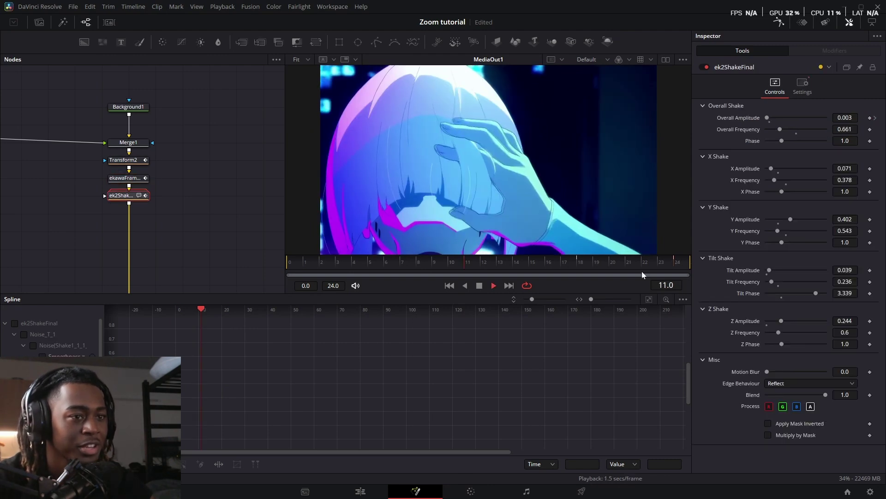
pyautogui.click(113, 162)
# Open the second green composition and examine Transform2's Size curve, the zoom blur framer and the BrightnessContrast1 node.
pyautogui.hotkey('ctrl', 'a')
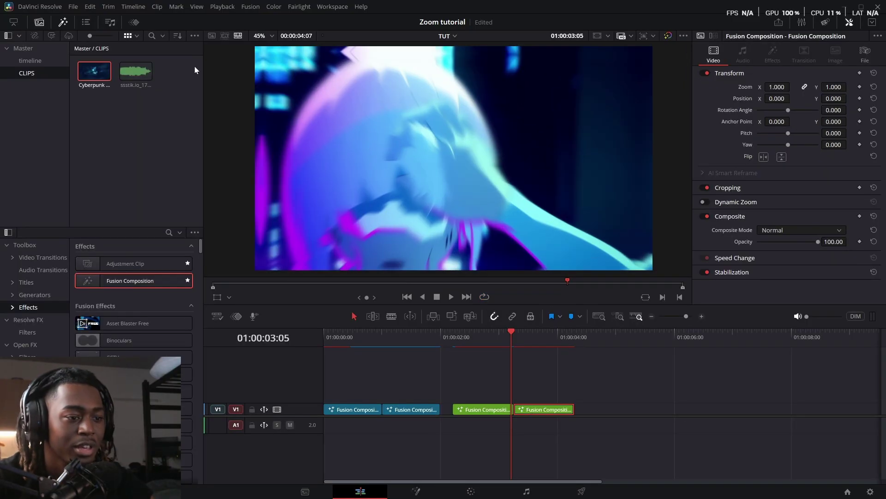
pyautogui.hotkey('shift', '5')
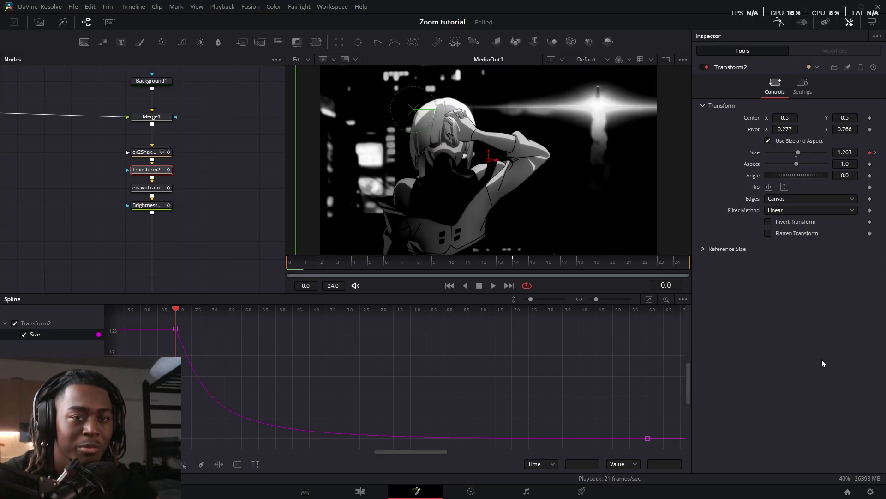
pyautogui.press('space')
pyautogui.moveTo(335, 405); pyautogui.dragTo(663, 363)
pyautogui.scroll(-5, 594, 356)
pyautogui.scroll(3, 582, 353)
pyautogui.moveTo(582, 352); pyautogui.dragTo(472, 382)
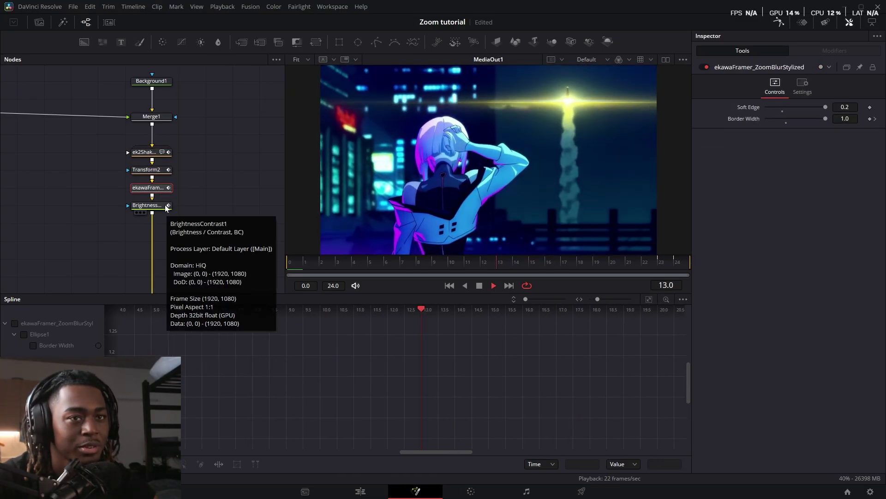
pyautogui.click(160, 205)
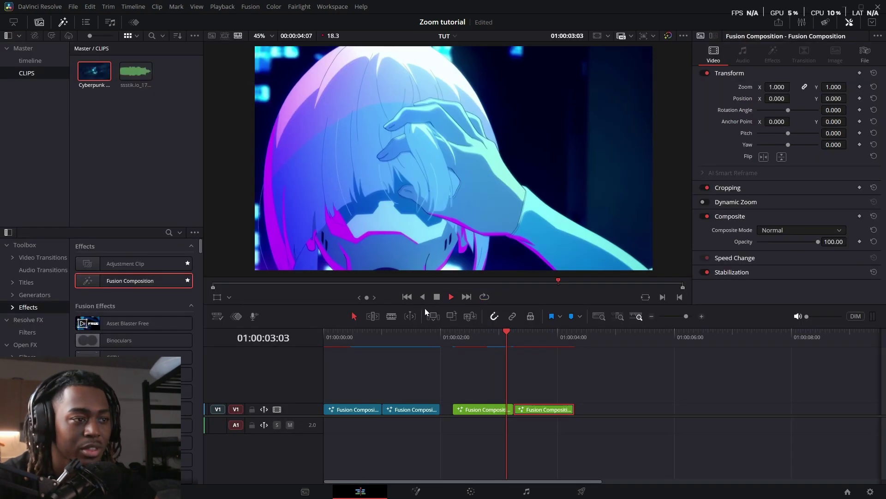
# Play the transition between the two green compositions on the edit timeline.
pyautogui.click(492, 339)
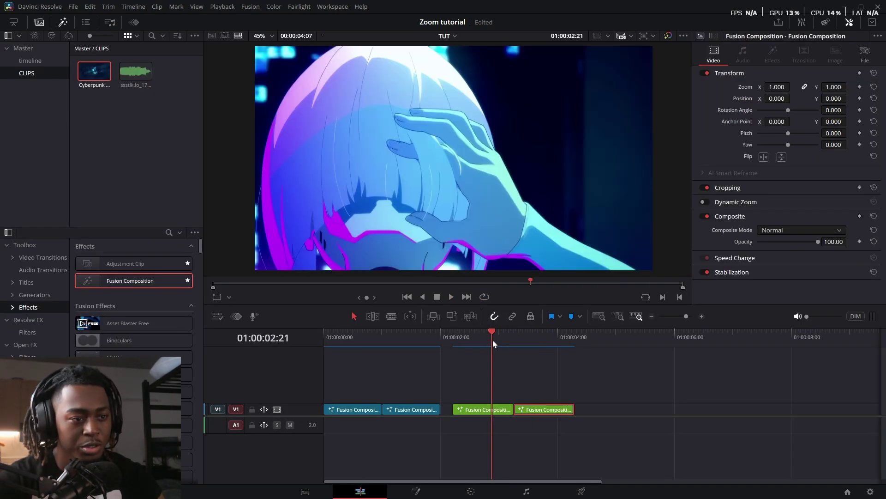
pyautogui.click(492, 340)
pyautogui.press('space')
pyautogui.hscroll(5, 572, 406)
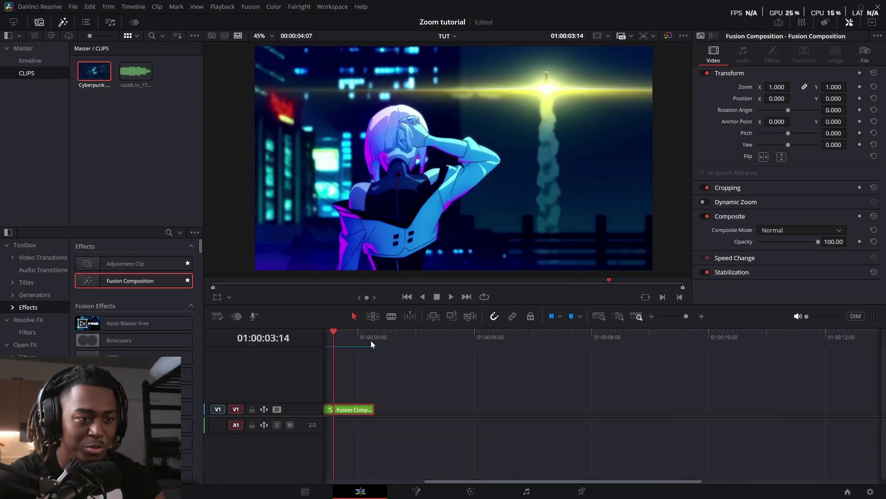
pyautogui.moveTo(143, 283); pyautogui.dragTo(404, 406)
pyautogui.hotkey('ctrl', 'z')
pyautogui.hscroll(-5, 600, 389)
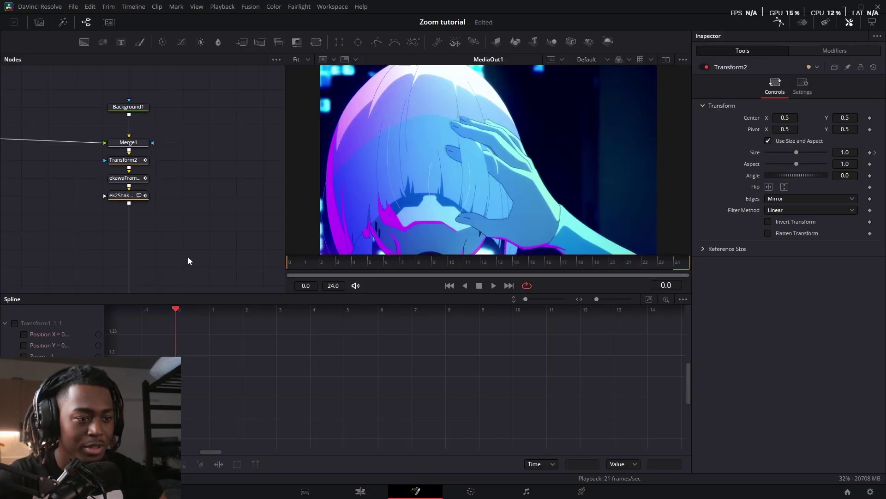
# Examine the first green composition's Transform2 Size curve and scrub to its final keyframe at frame 24.
pyautogui.moveTo(145, 171); pyautogui.dragTo(189, 230)
pyautogui.scroll(1, 184, 232)
pyautogui.scroll(-1, 183, 232)
pyautogui.click(171, 217)
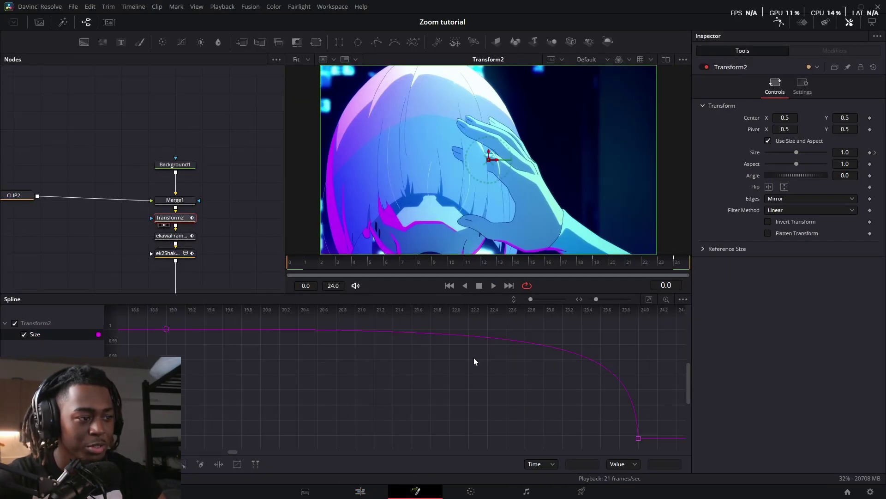
pyautogui.press('space')
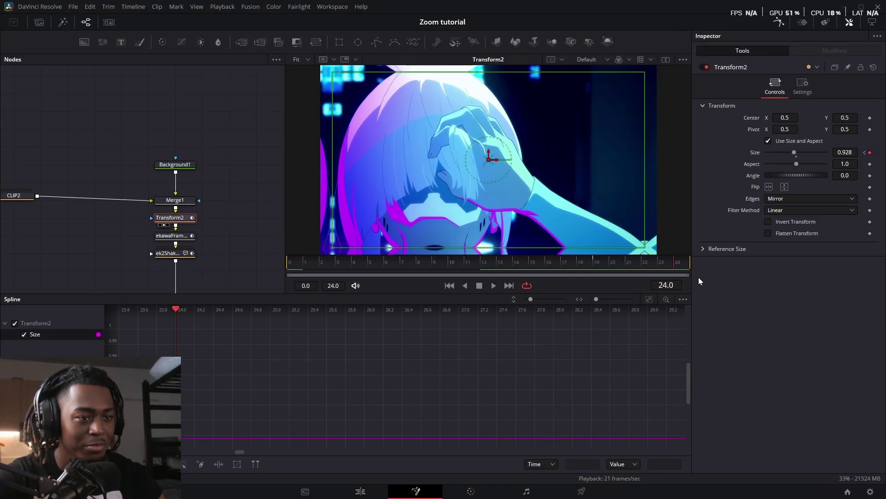
pyautogui.moveTo(590, 257); pyautogui.dragTo(691, 263)
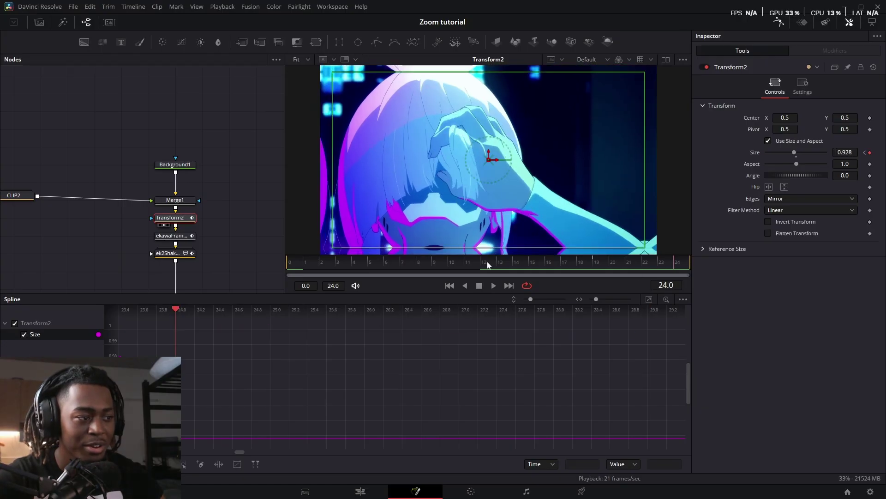
pyautogui.moveTo(845, 152); pyautogui.dragTo(848, 153)
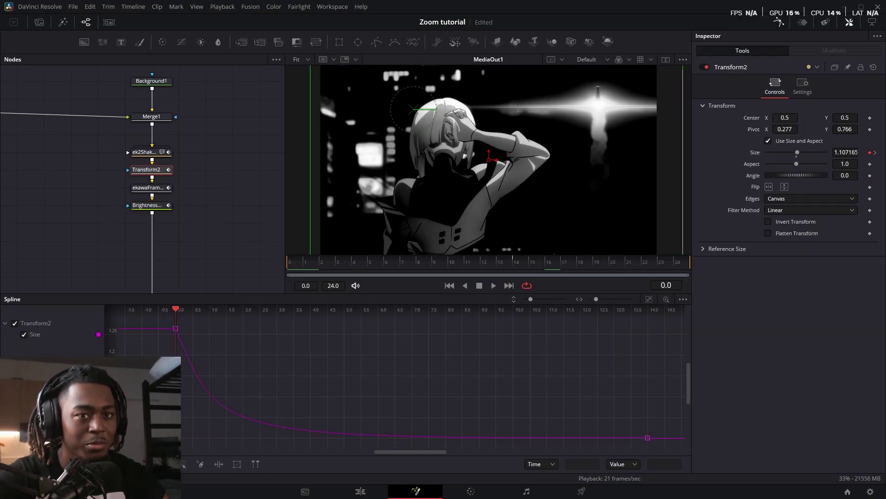
# Scrub the opening frames of the second green composition's Transform2 zoom and replay the cut on the edit timeline.
pyautogui.hotkey('ctrl', 'z')
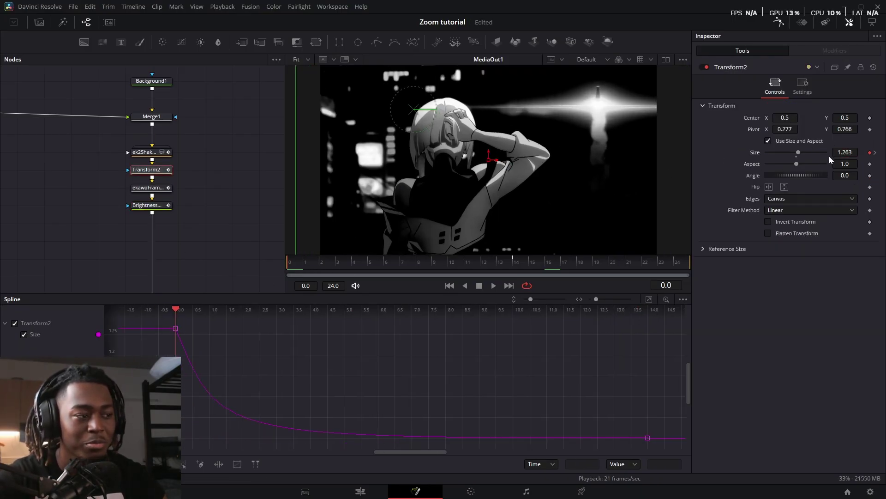
pyautogui.moveTo(314, 270)
pyautogui.mouseDown()
pyautogui.moveTo(542, 264)
pyautogui.moveTo(322, 267)
pyautogui.mouseUp()
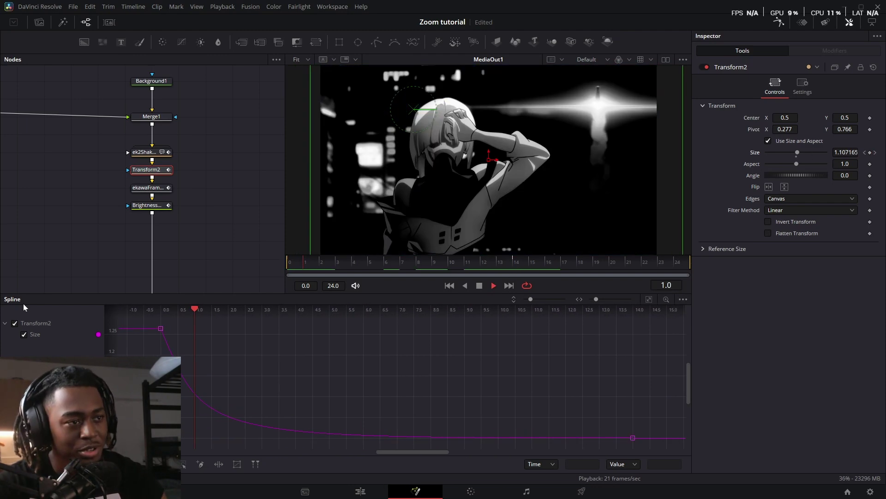
pyautogui.hotkey('shift', '4')
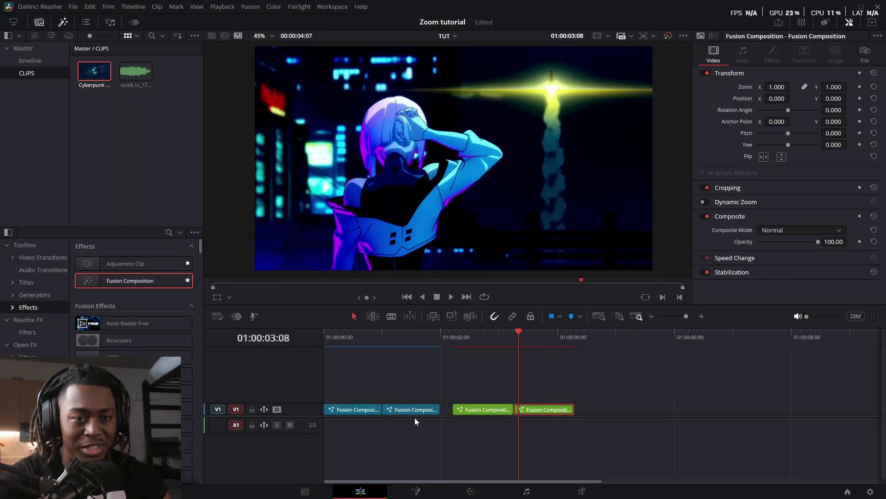
pyautogui.click(494, 331)
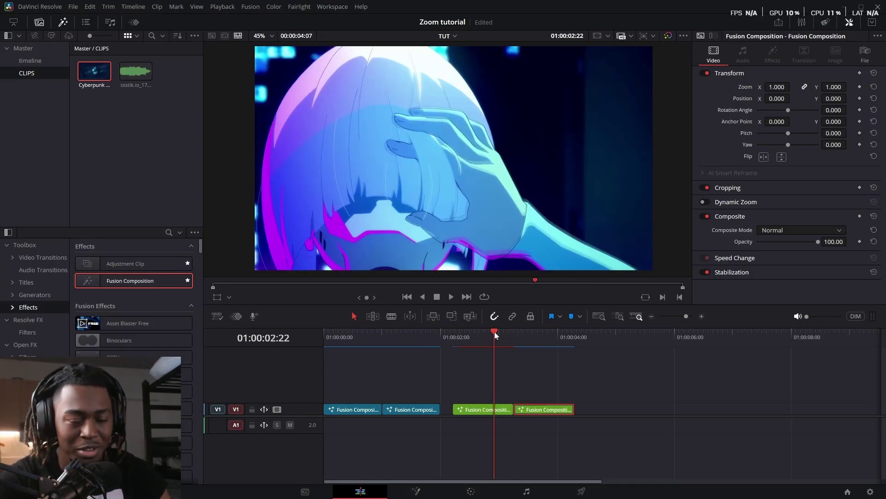
pyautogui.click(517, 341)
# Reopen the second green composition, scrub its early frames and display Transform2's Size curve in the spline editor.
pyautogui.hotkey('shift', '5')
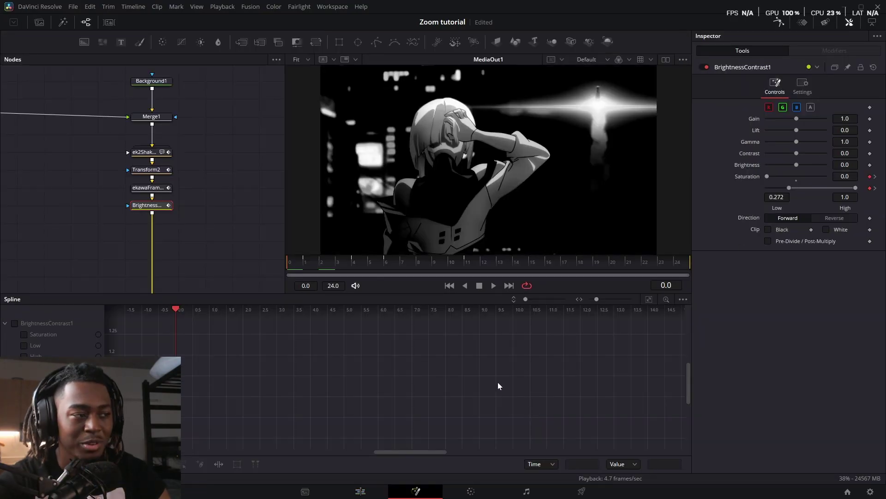
pyautogui.moveTo(484, 264); pyautogui.dragTo(369, 262)
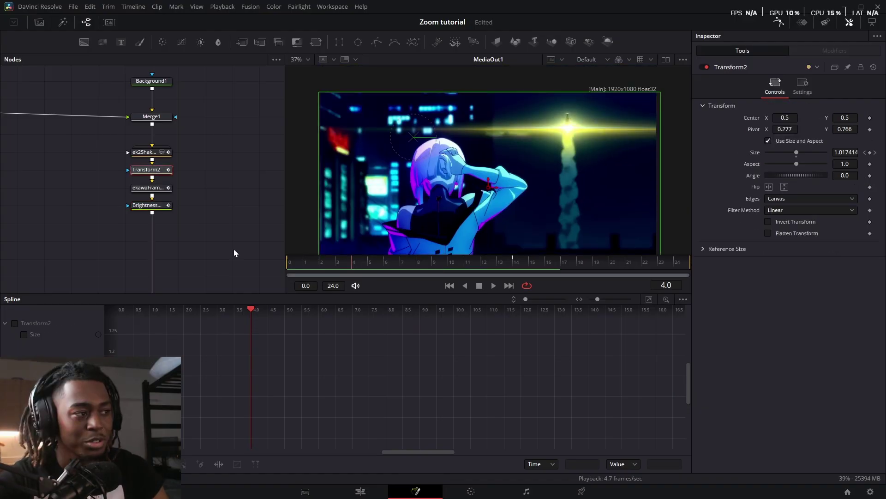
pyautogui.click(37, 335)
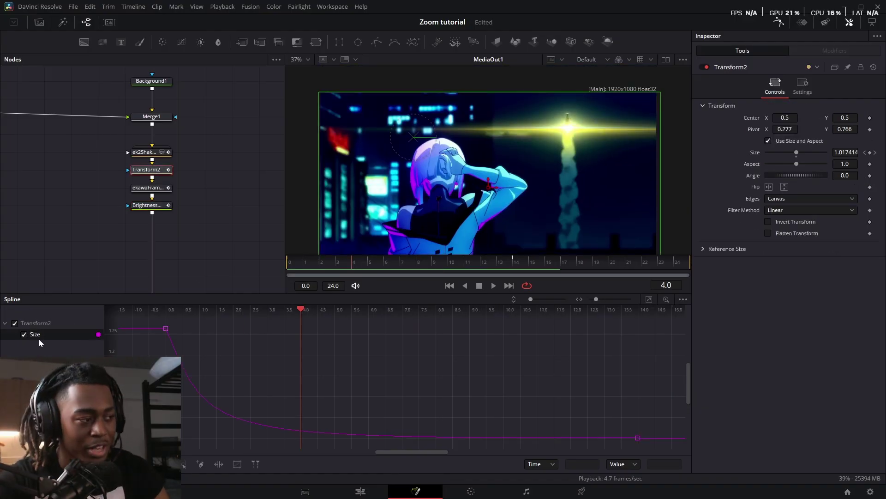
pyautogui.press('space')
pyautogui.hotkey('ctrl', 'f')
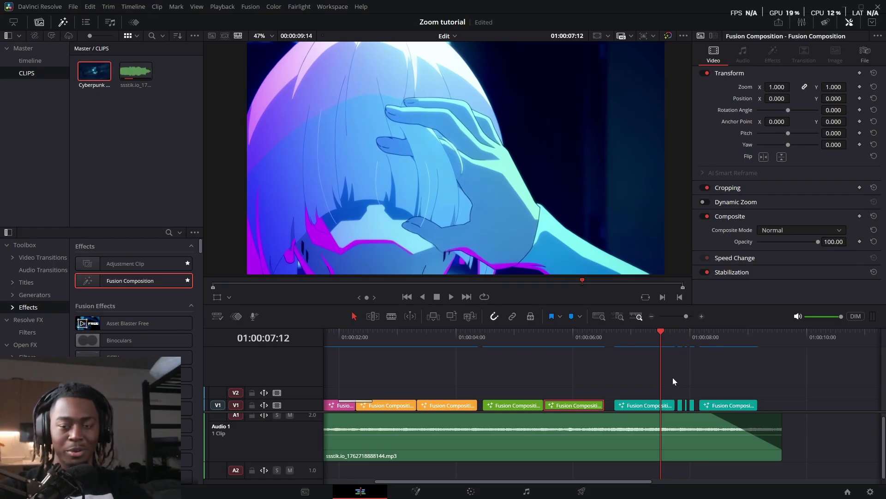
# Inspect the first teal composition on the Edit timeline in Fusion and play back its transition.
pyautogui.click(652, 405)
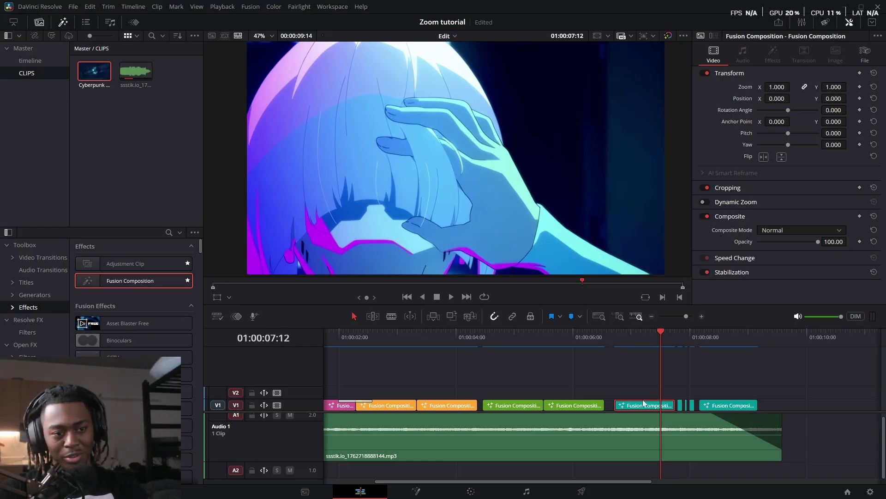
pyautogui.hotkey('shift', '5')
pyautogui.moveTo(162, 184); pyautogui.dragTo(2, 153)
pyautogui.click(656, 297)
pyautogui.hotkey('shift', '4')
pyautogui.click(657, 334)
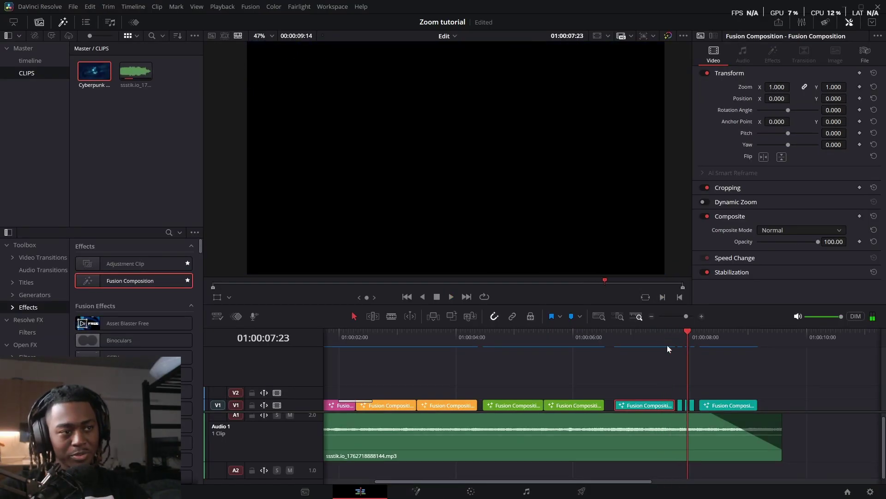
pyautogui.click(667, 343)
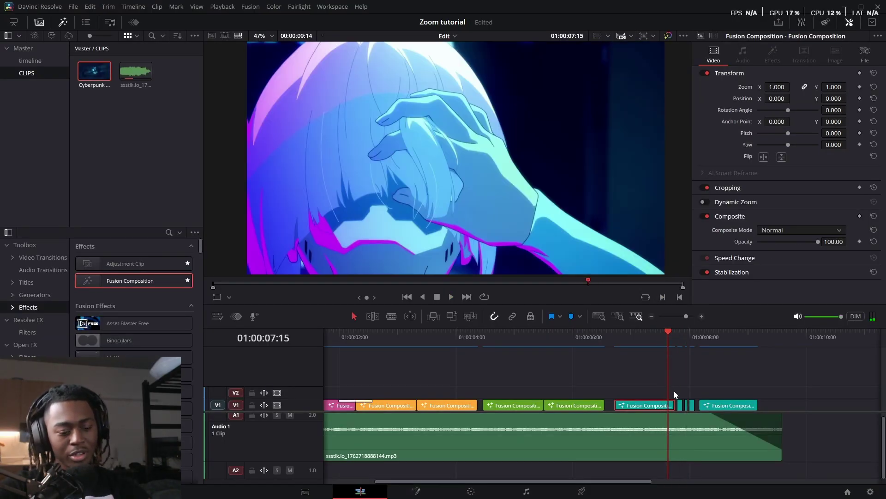
# Check the end of the first teal composition in Fusion and step frame by frame past its cut on the Edit timeline.
pyautogui.hotkey('shift', '5')
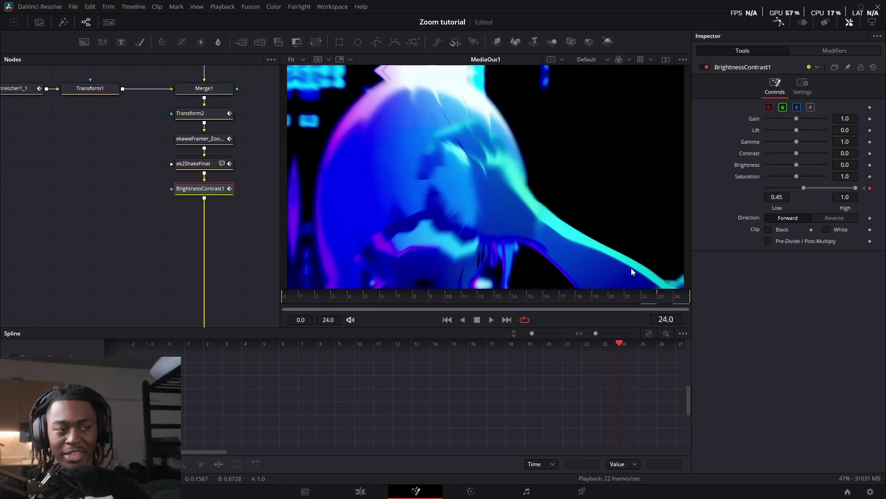
pyautogui.hotkey('shift', '4')
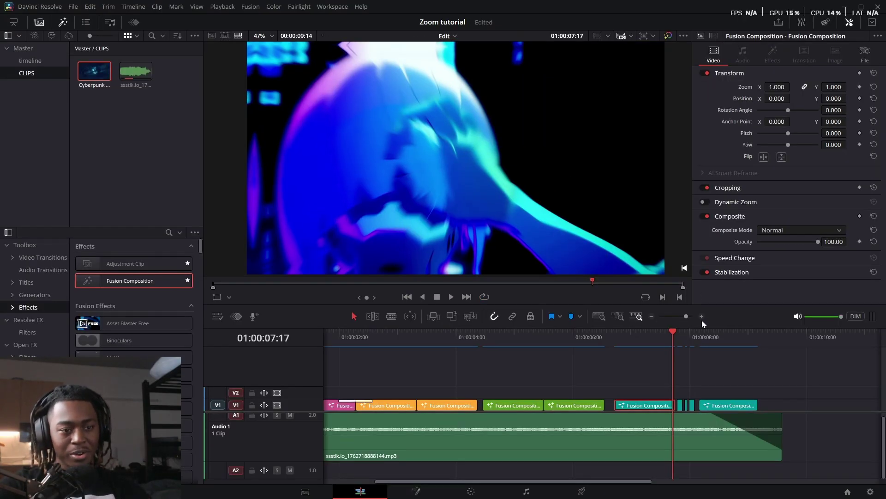
pyautogui.press('Right')
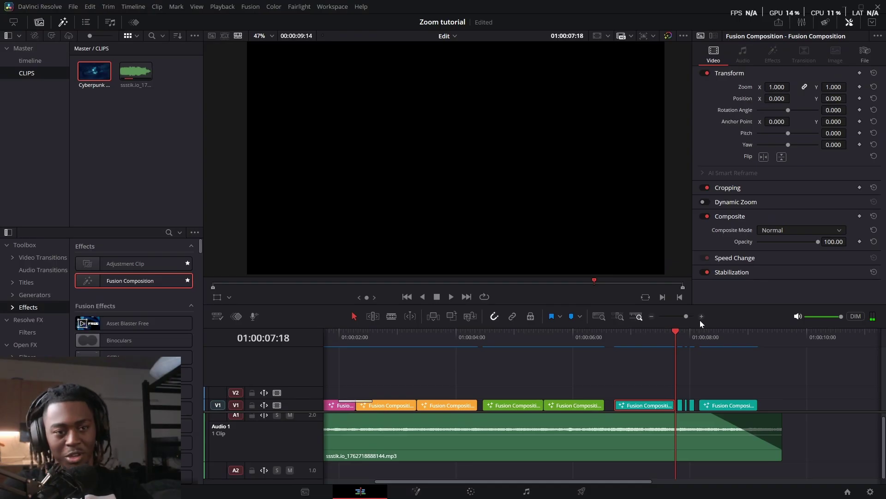
pyautogui.press('Right')
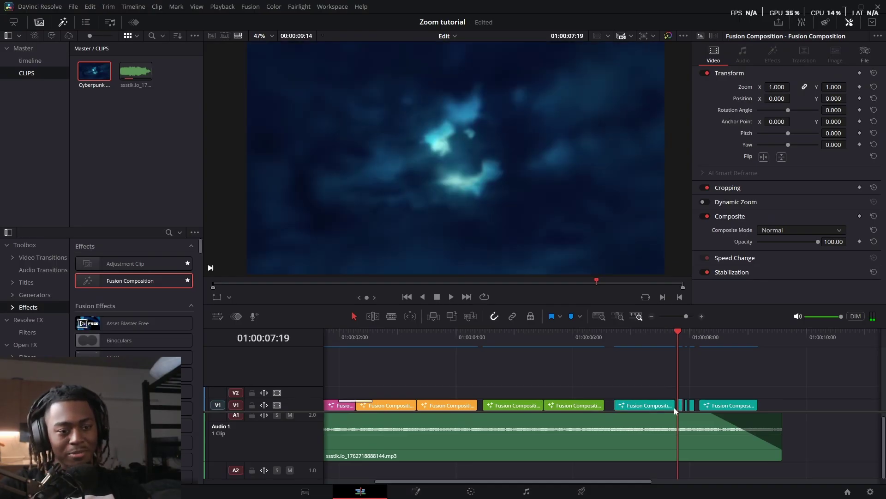
# Open the first short inserted teal clip in Fusion and inspect its RadialBlur1 settings.
pyautogui.hotkey('shift', '5')
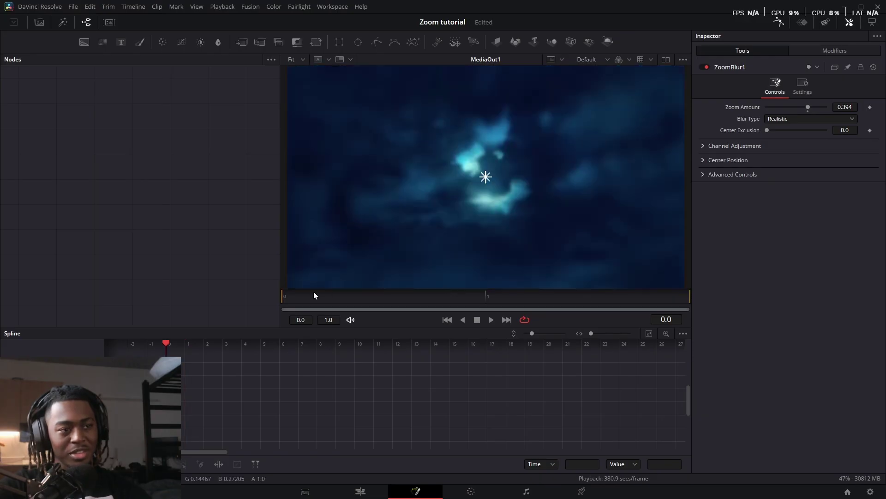
pyautogui.moveTo(243, 226); pyautogui.dragTo(190, 165)
pyautogui.click(193, 157)
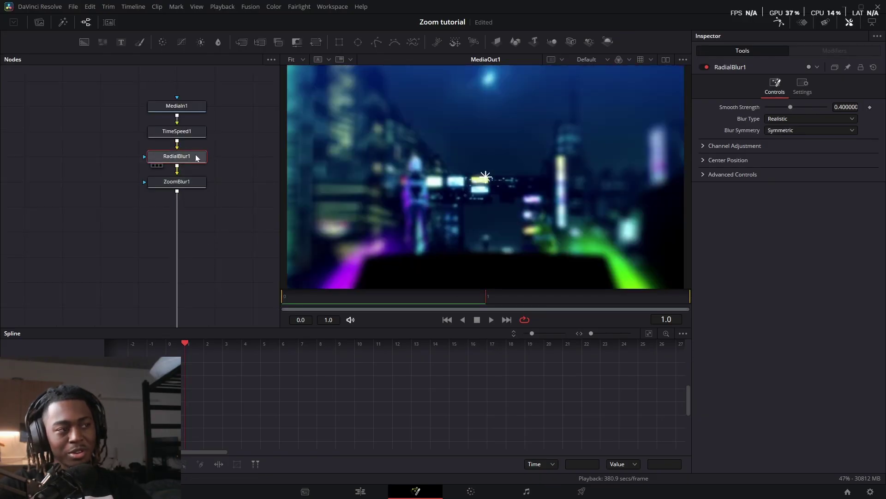
pyautogui.hotkey('shift', '4')
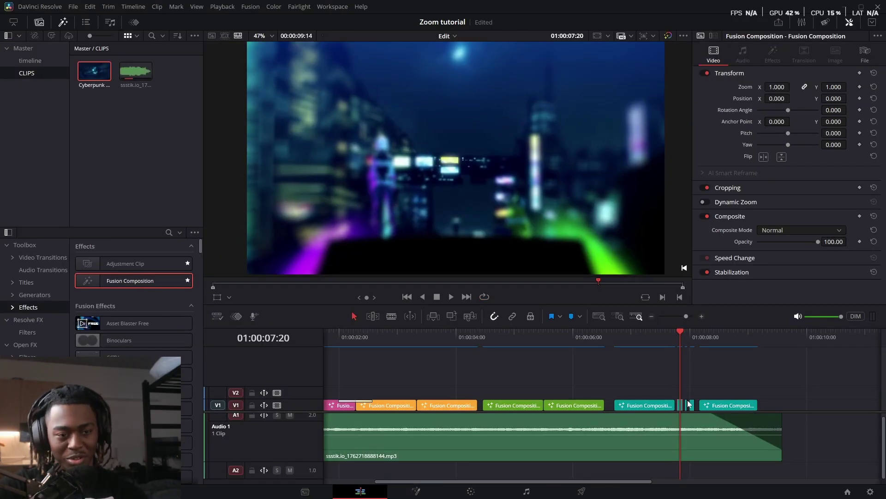
# Open the next short teal clip in Fusion and inspect its S_RandomEdits1, ekawa_ExShake_21, FlickerAddition1 and BrightnessContrast1 nodes.
pyautogui.hotkey('shift', '5')
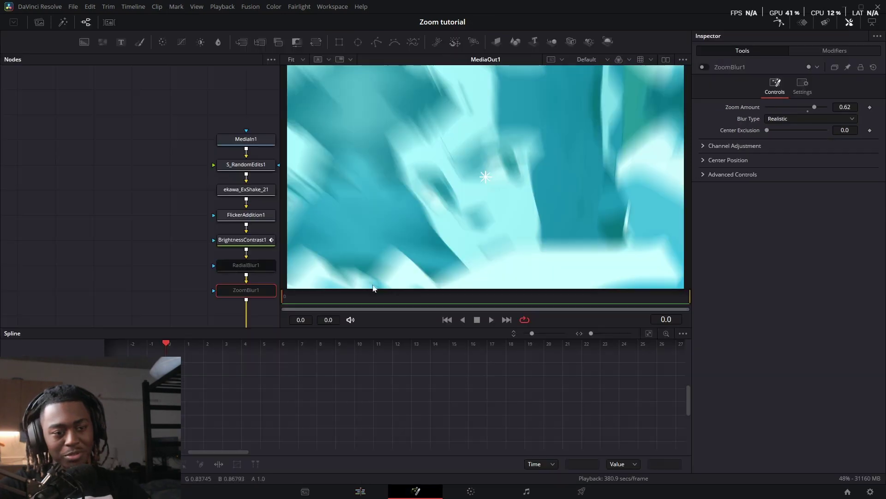
pyautogui.moveTo(150, 138); pyautogui.dragTo(204, 161)
pyautogui.click(106, 143)
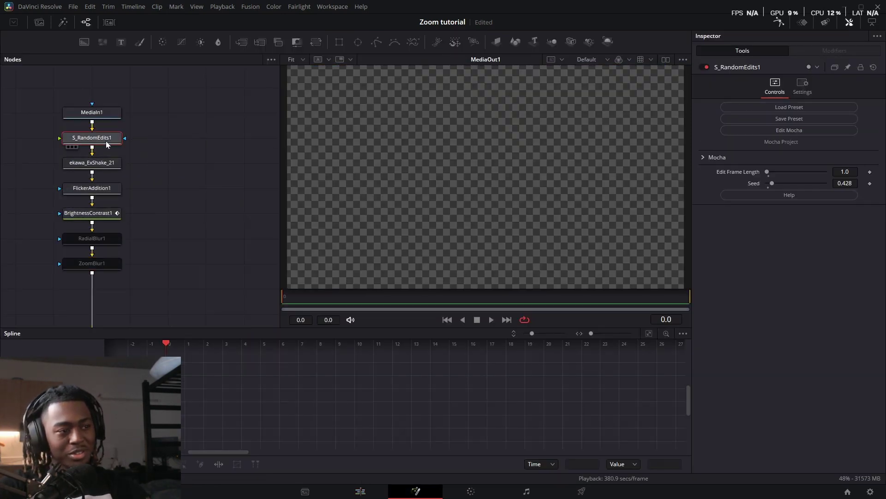
pyautogui.click(98, 171)
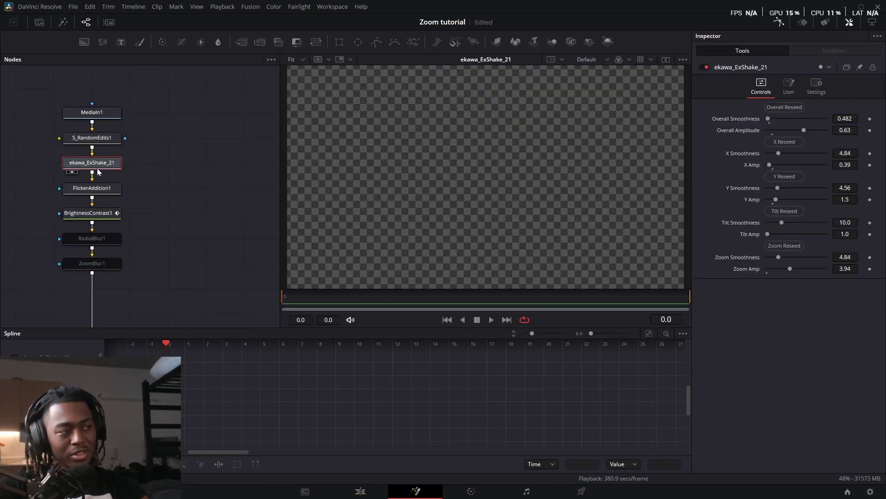
pyautogui.click(112, 191)
pyautogui.click(119, 215)
# Scrub through the teal compositions and the short inserted clips on the Edit timeline.
pyautogui.hotkey('shift', '4')
pyautogui.moveTo(685, 317); pyautogui.dragTo(690, 317)
pyautogui.moveTo(621, 332); pyautogui.dragTo(642, 406)
pyautogui.moveTo(639, 348); pyautogui.dragTo(663, 351)
# Open the last teal composition in Fusion and set BrightnessContrast1's Low value to 0.578 at frame 0.
pyautogui.click(687, 406)
pyautogui.hotkey('shift', '5')
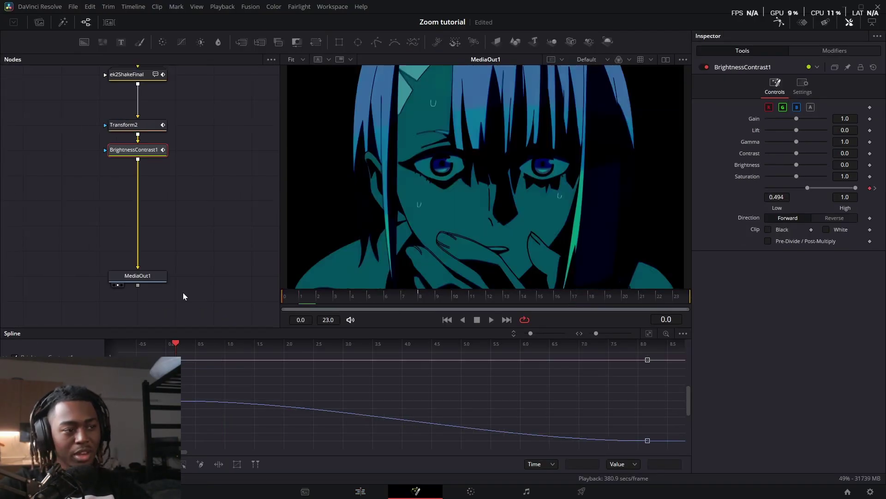
pyautogui.press('Left')
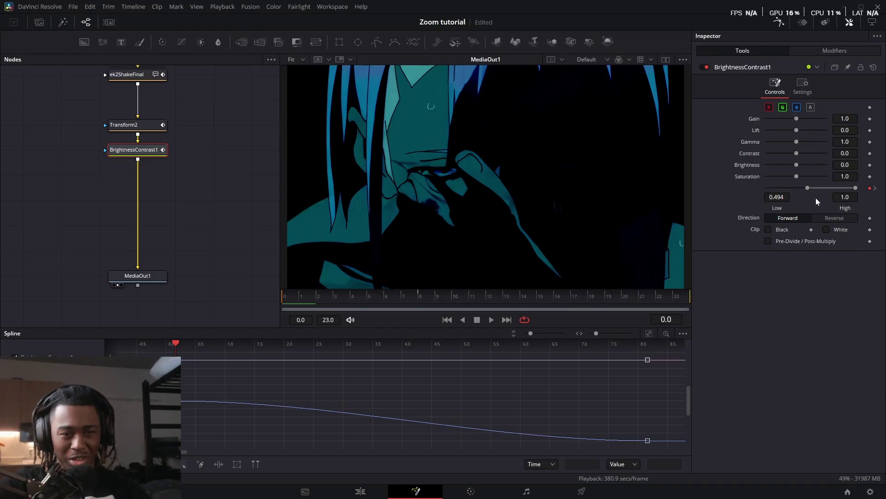
pyautogui.moveTo(809, 187); pyautogui.dragTo(815, 187)
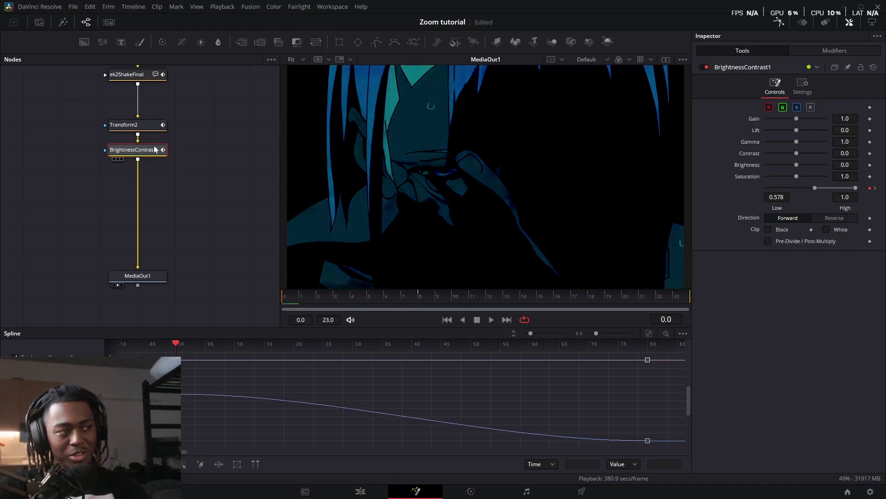
# Add a Lens Blur node after BrightnessContrast1 and keyframe its Blur Size at frame 0.
pyautogui.hotkey('shift', 'space')
pyautogui.write('lens')
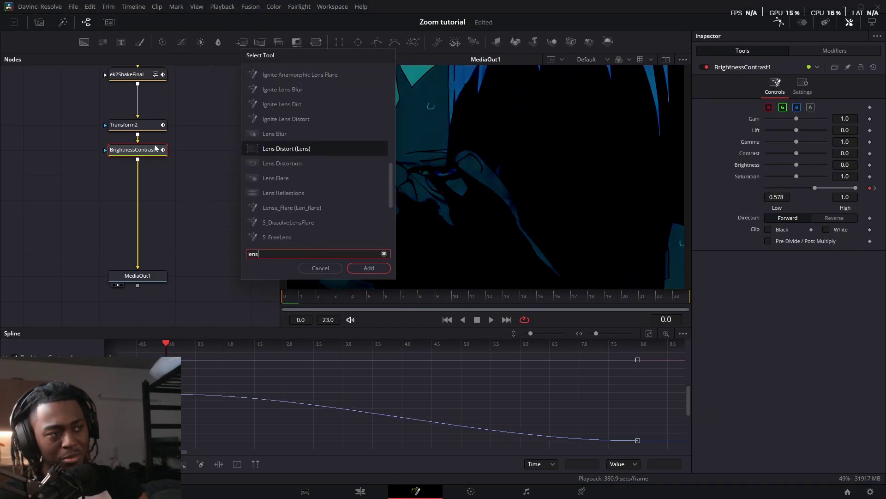
pyautogui.press('Up')
pyautogui.press('Return')
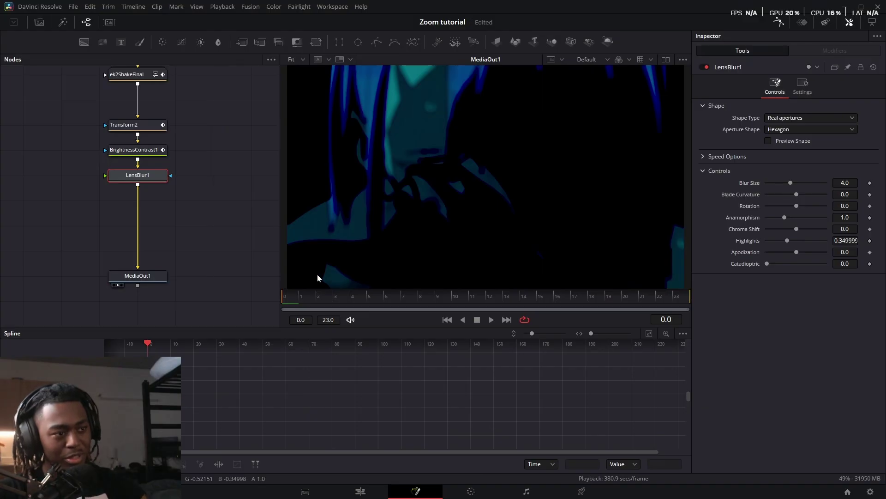
pyautogui.click(871, 183)
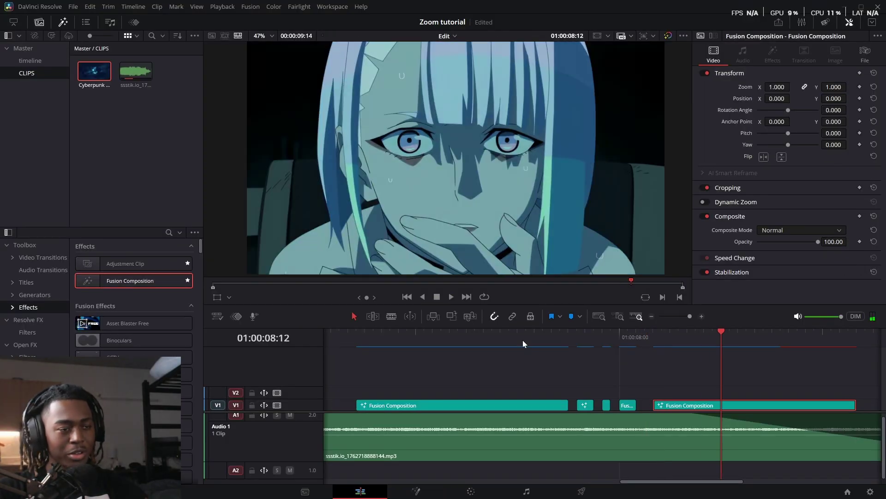
# Play back the whole teal sequence on the Edit timeline from 01:00:07:00.
pyautogui.moveTo(523, 341); pyautogui.dragTo(447, 343)
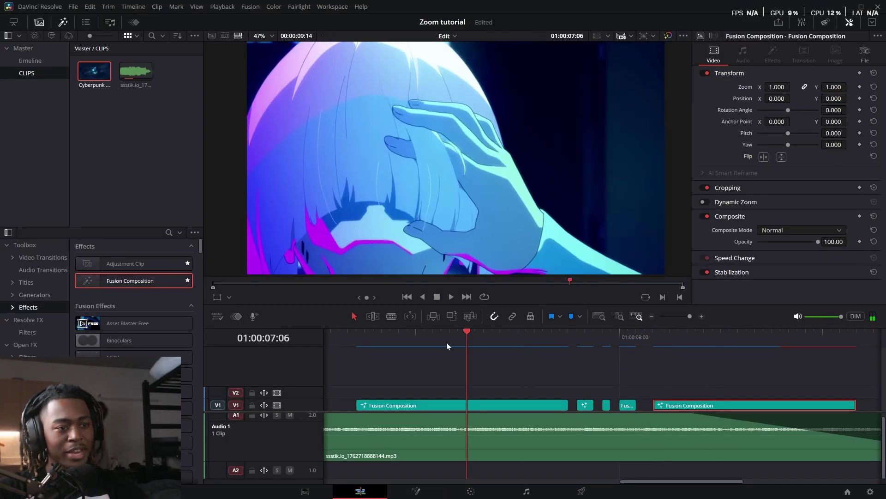
pyautogui.click(510, 330)
pyautogui.moveTo(510, 330); pyautogui.dragTo(414, 345)
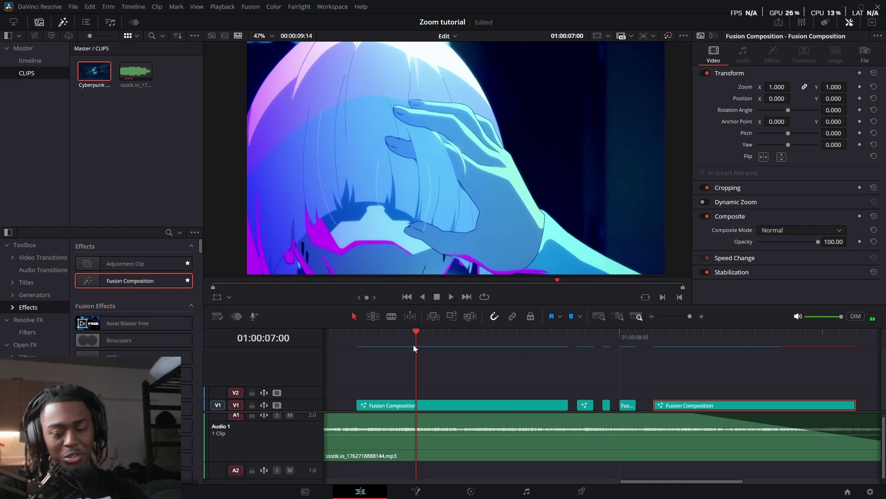
pyautogui.press('space')
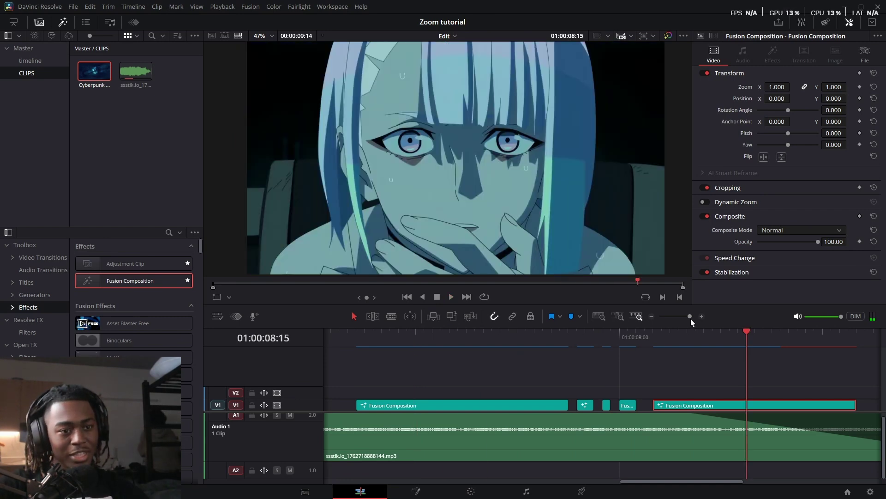
pyautogui.moveTo(691, 319); pyautogui.dragTo(685, 318)
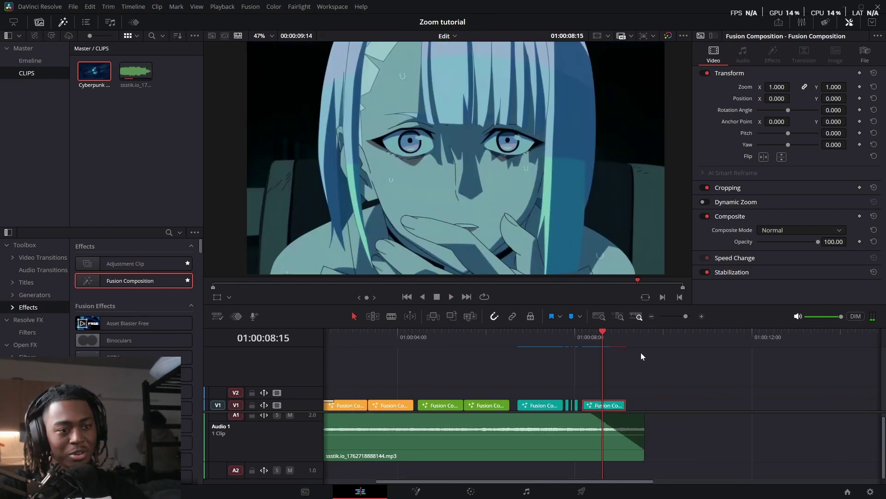